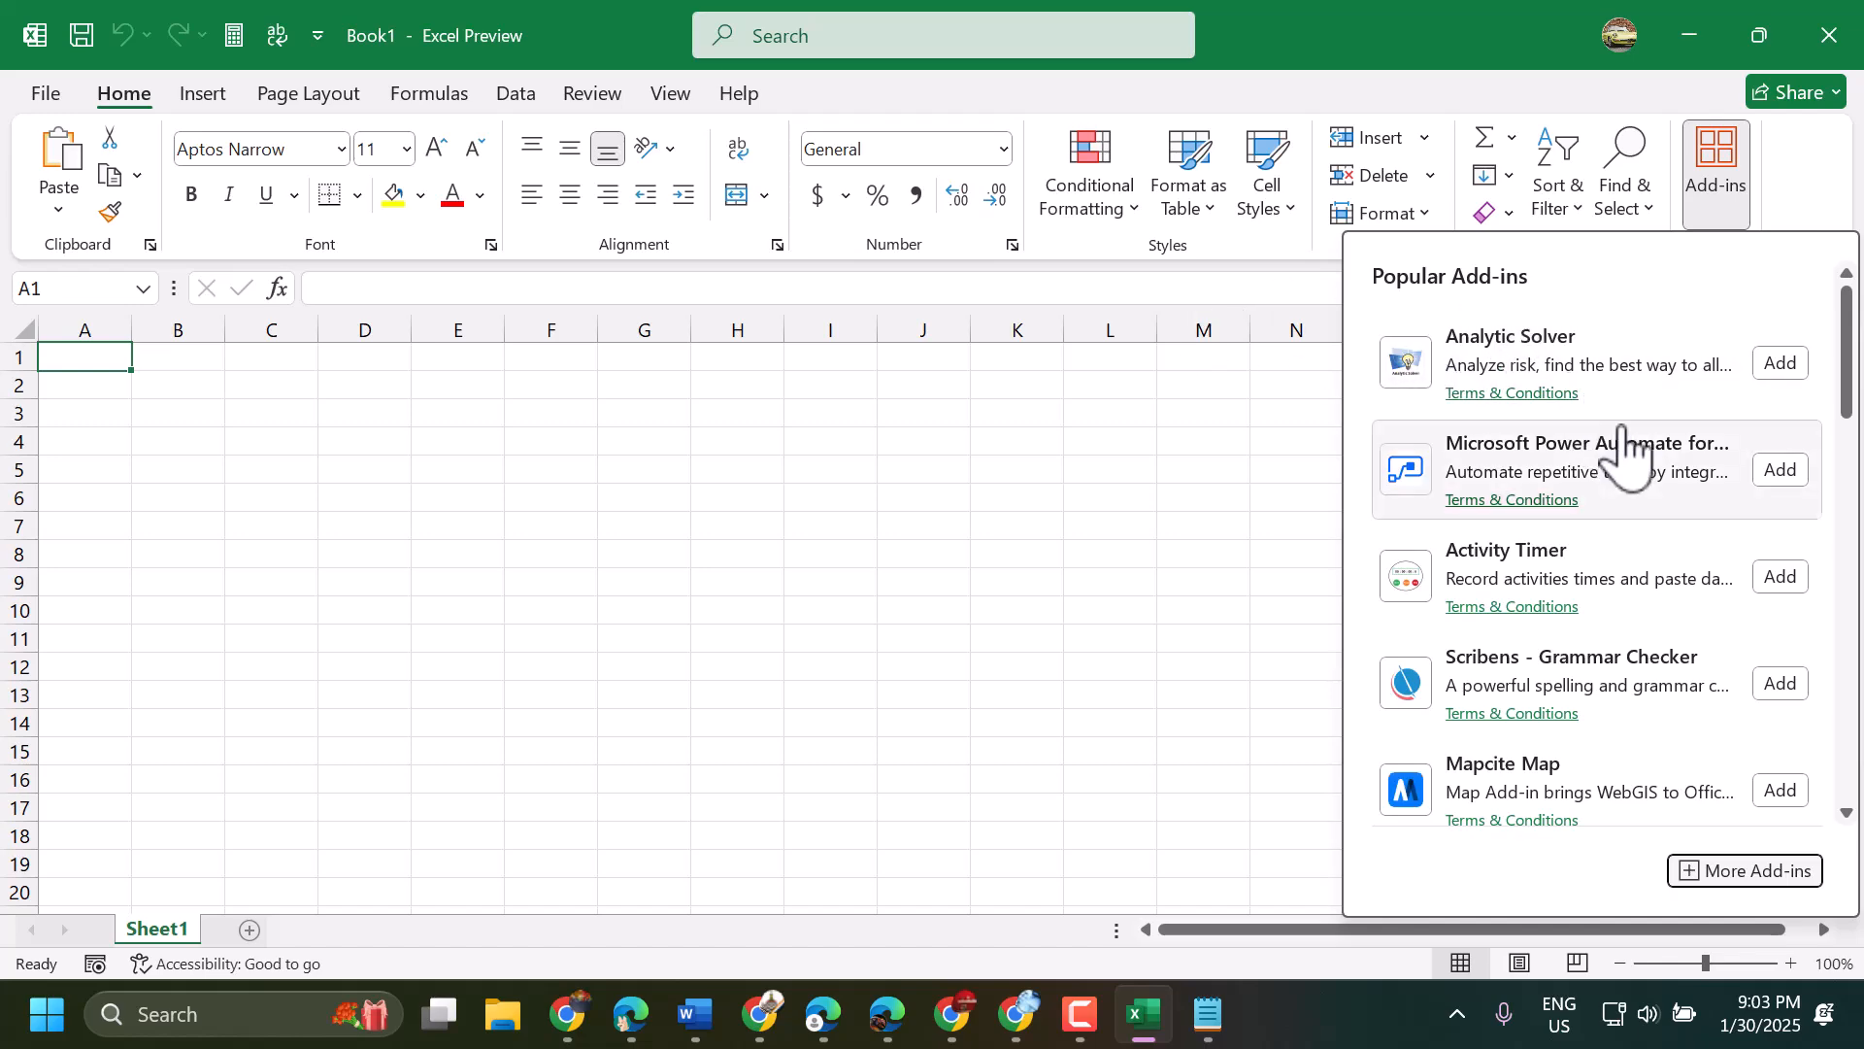
- Browse the popular add-ins list and open the full Office Add-ins store
scroll(1563, 641, "down", 2)
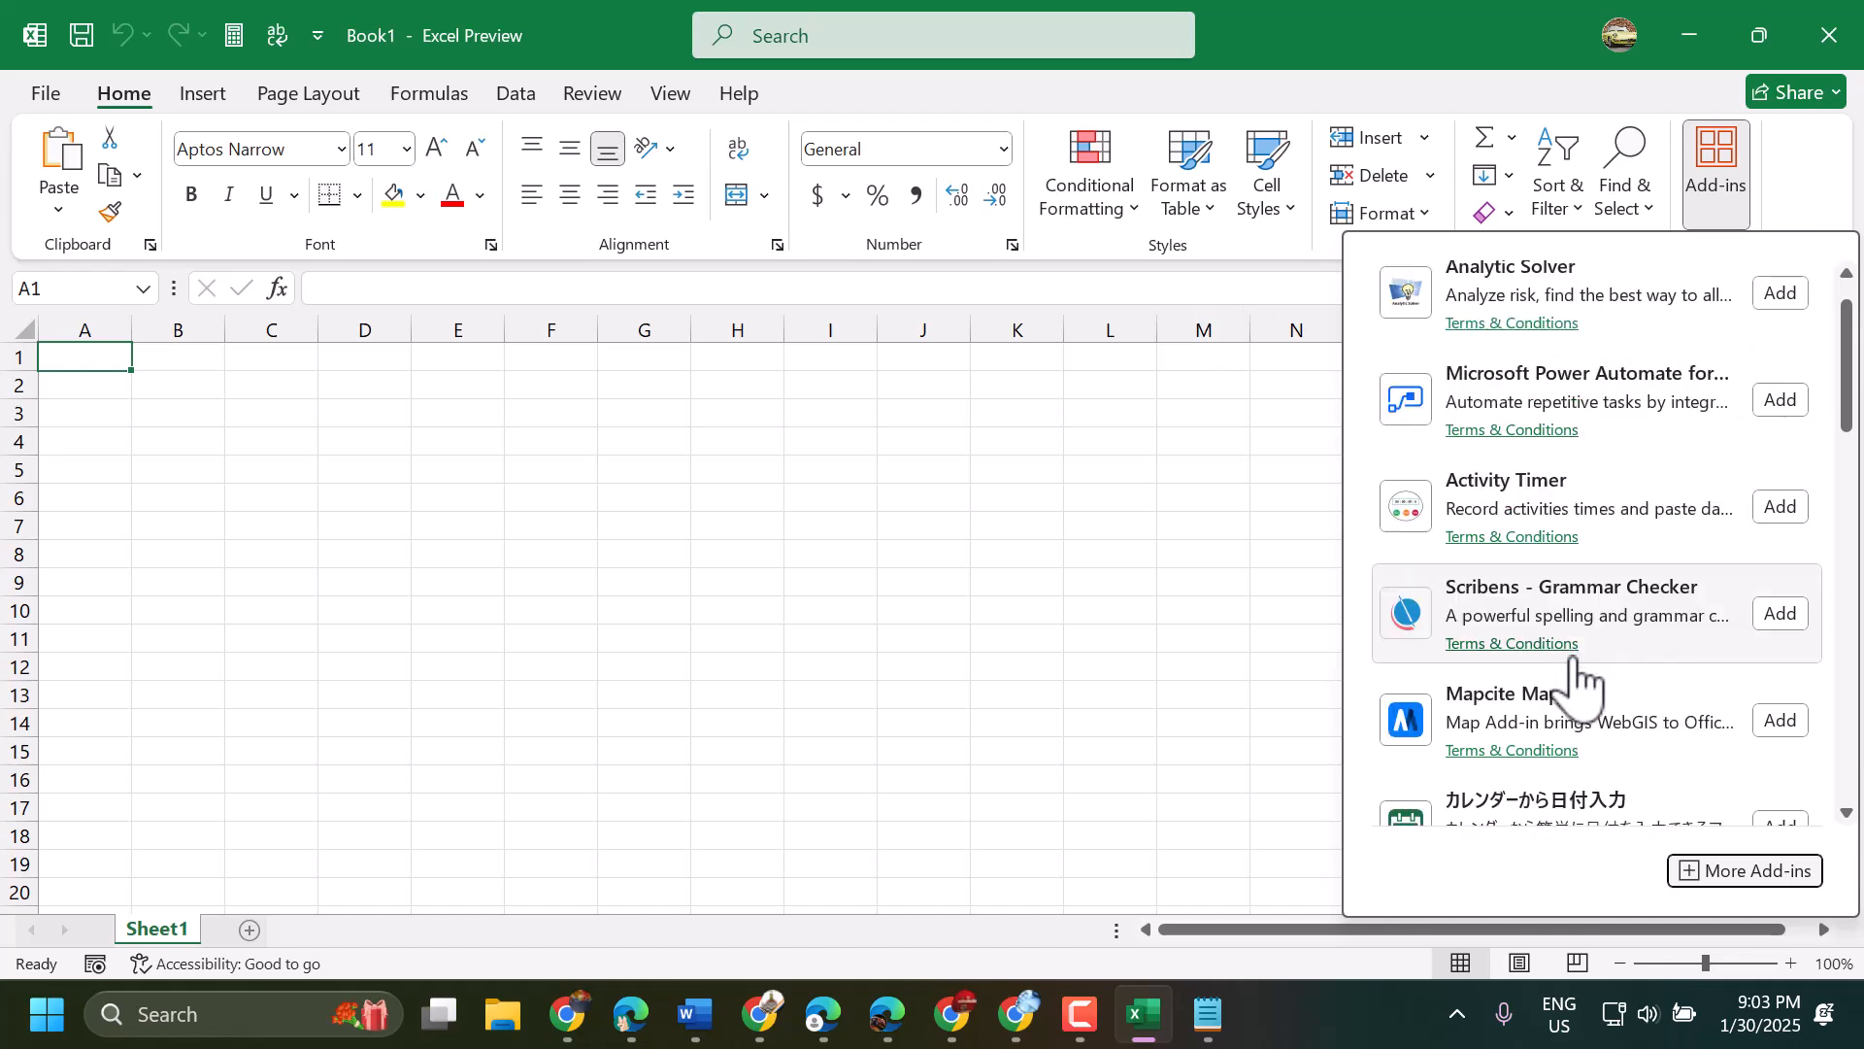
scroll(1577, 767, "up", 2)
scroll(1575, 748, "down", 8)
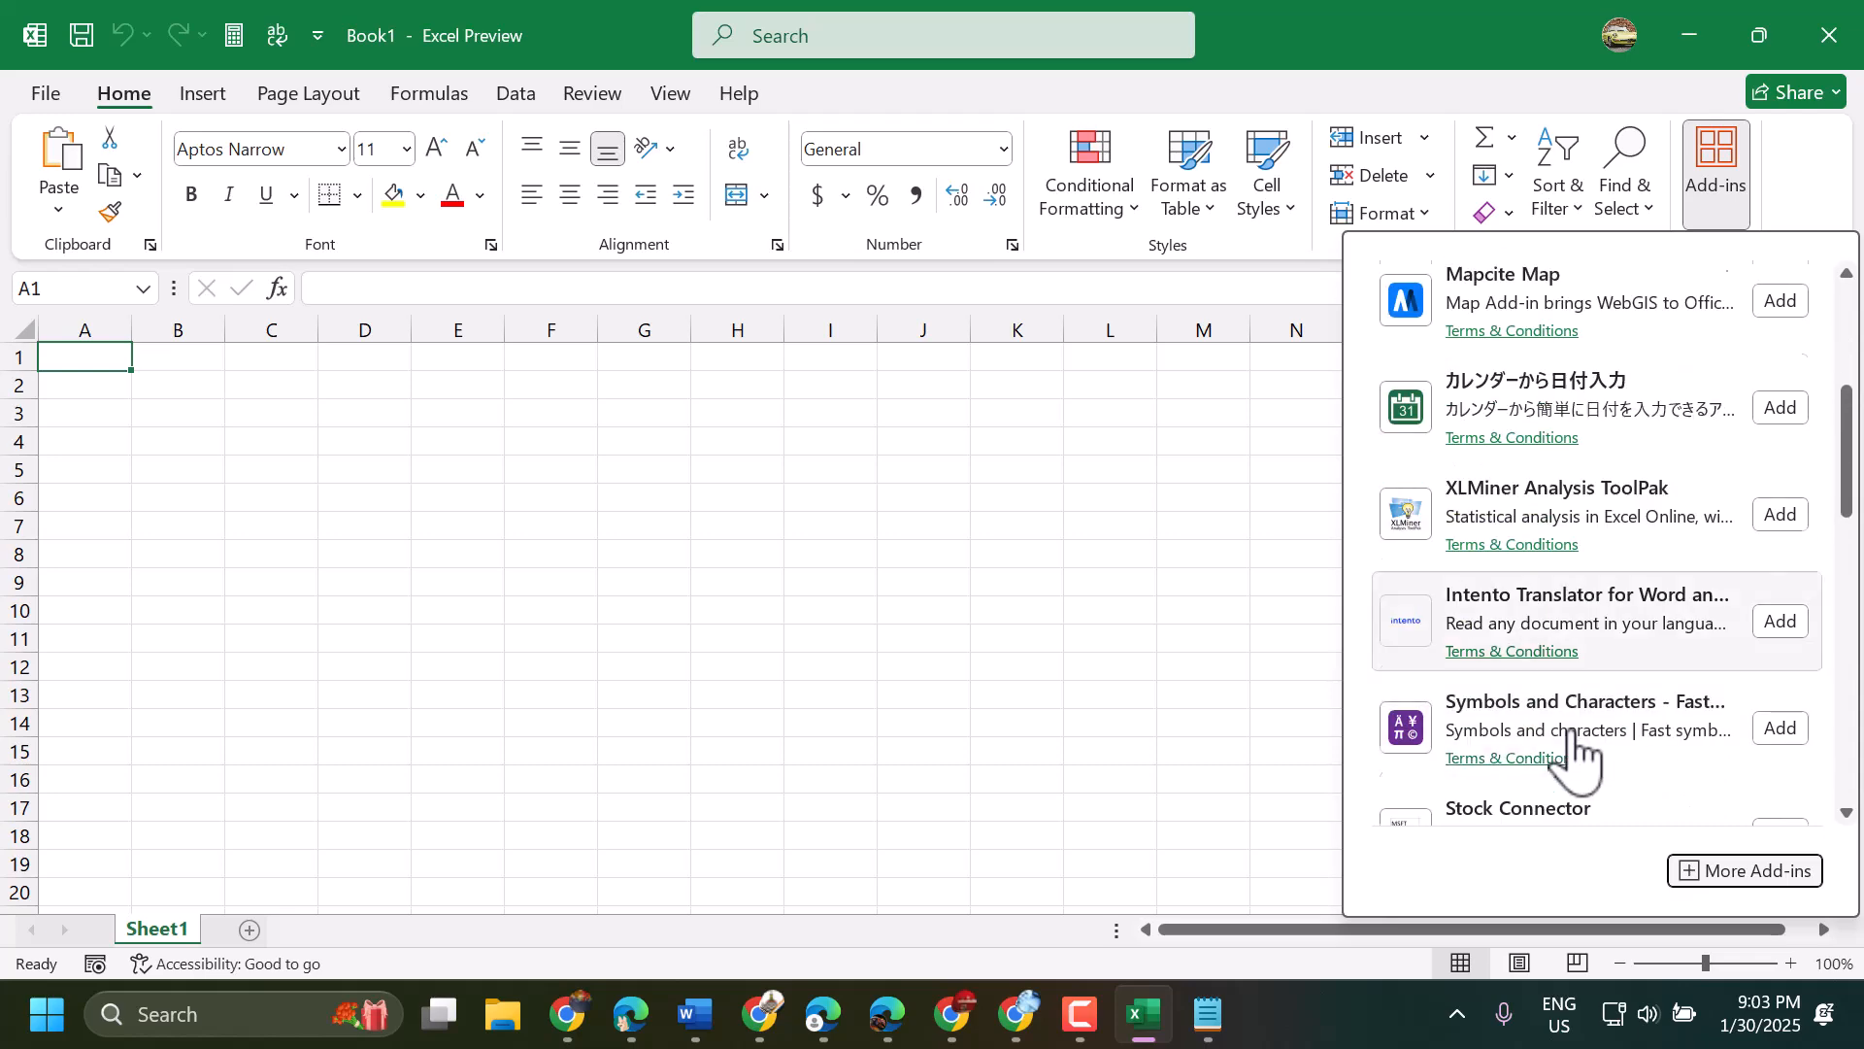
scroll(1574, 753, "up", 3)
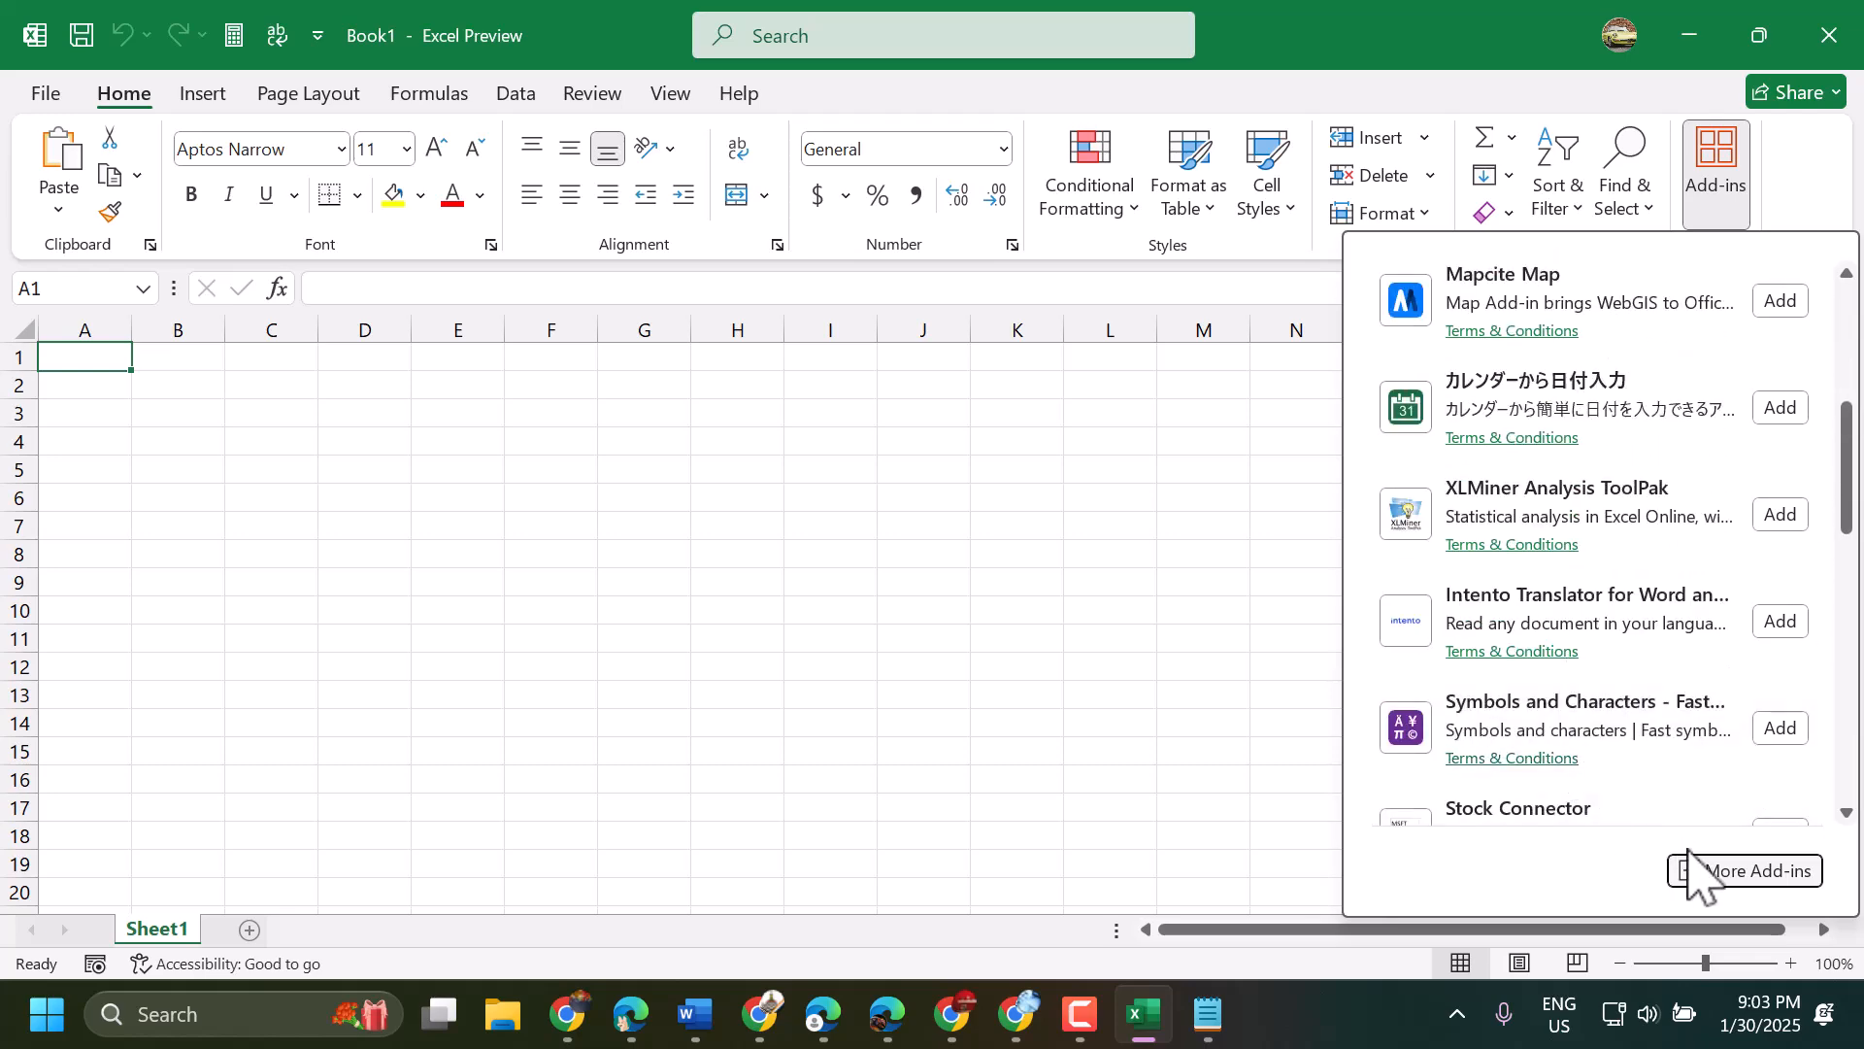
left_click(1733, 871)
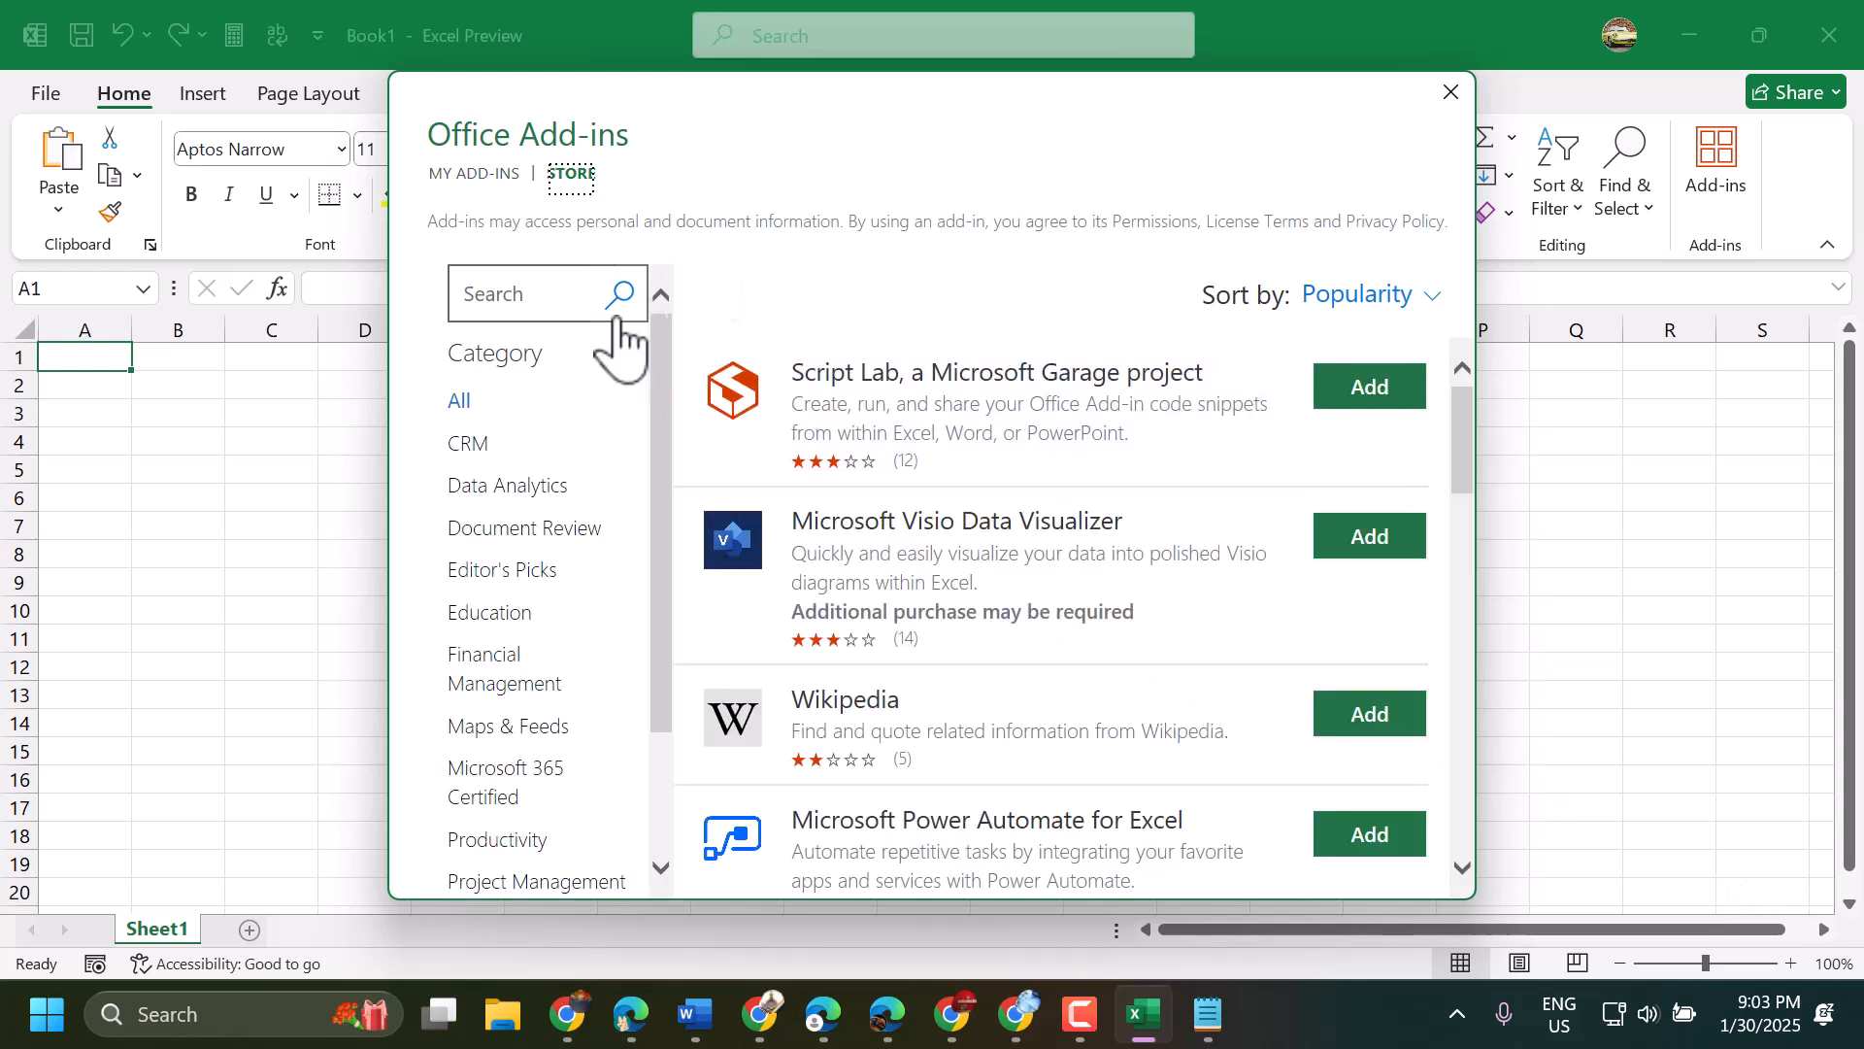
- Search the add-in store for "chetgpt", add ChatGPT for Excel and accept its license terms
left_click(485, 291)
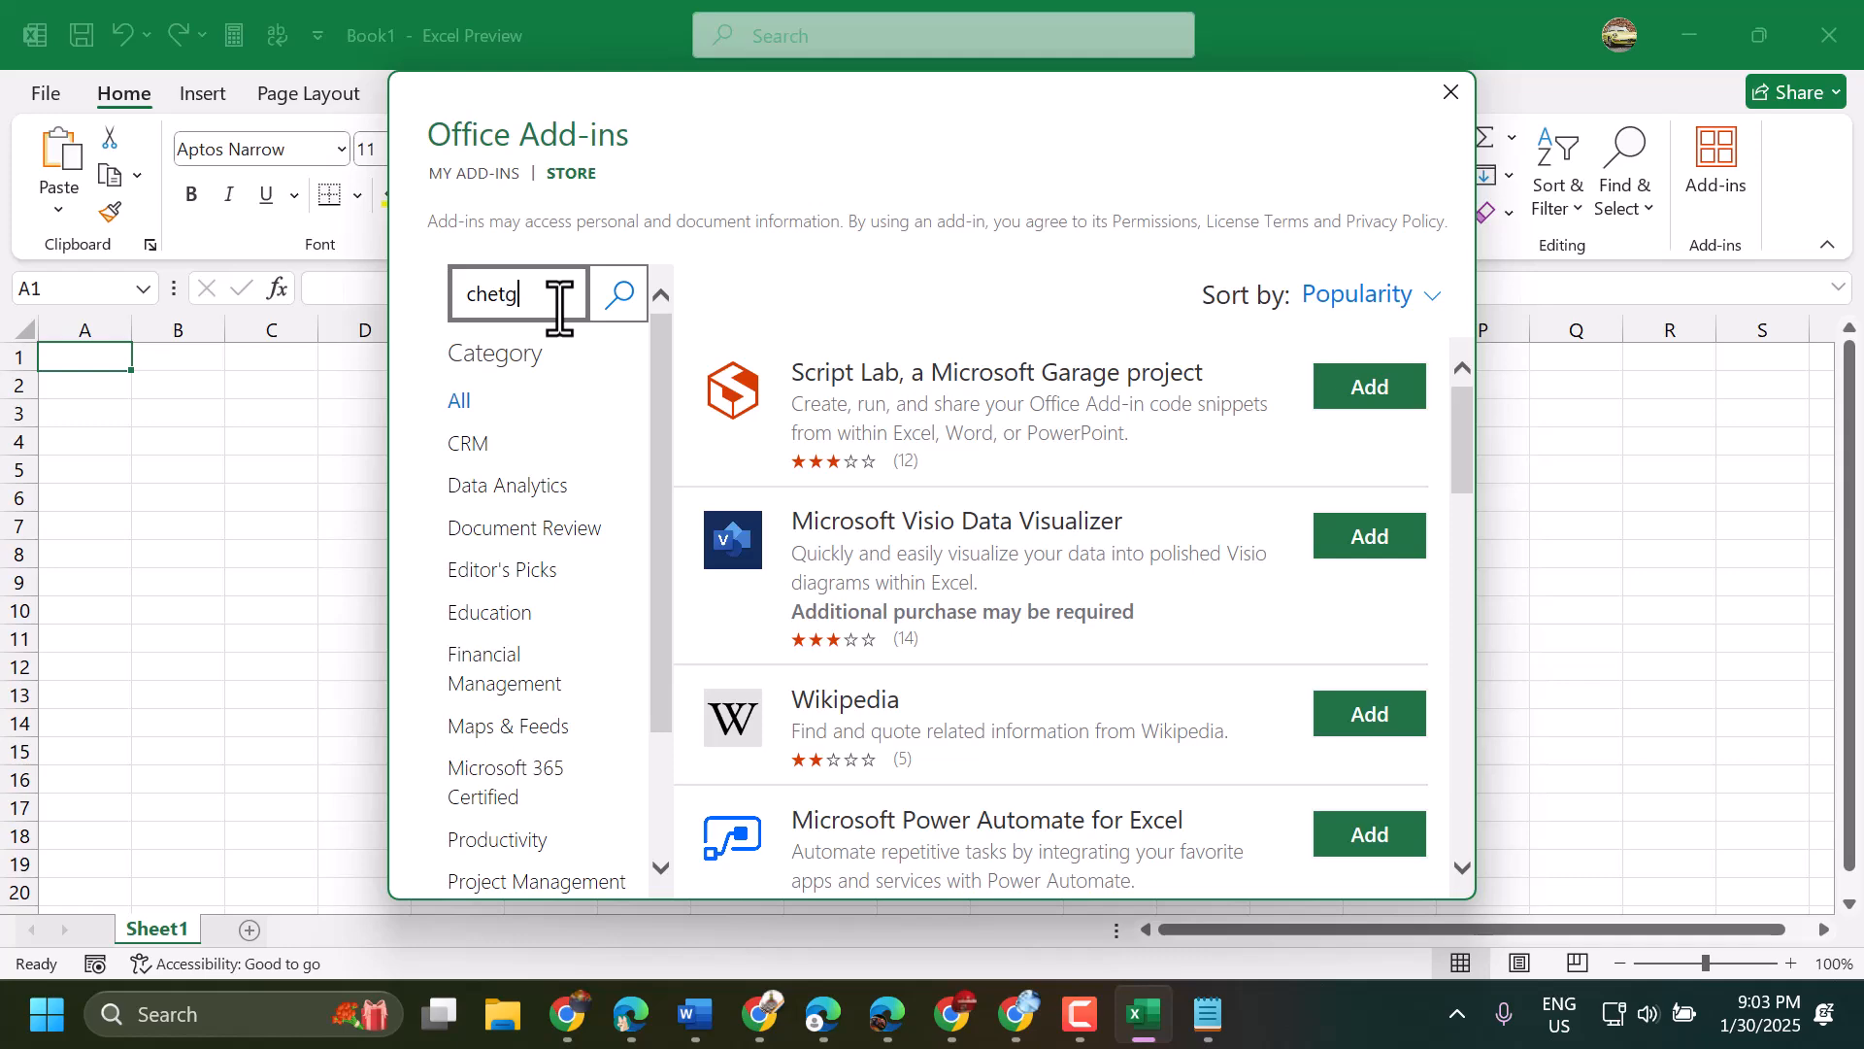
key("Return")
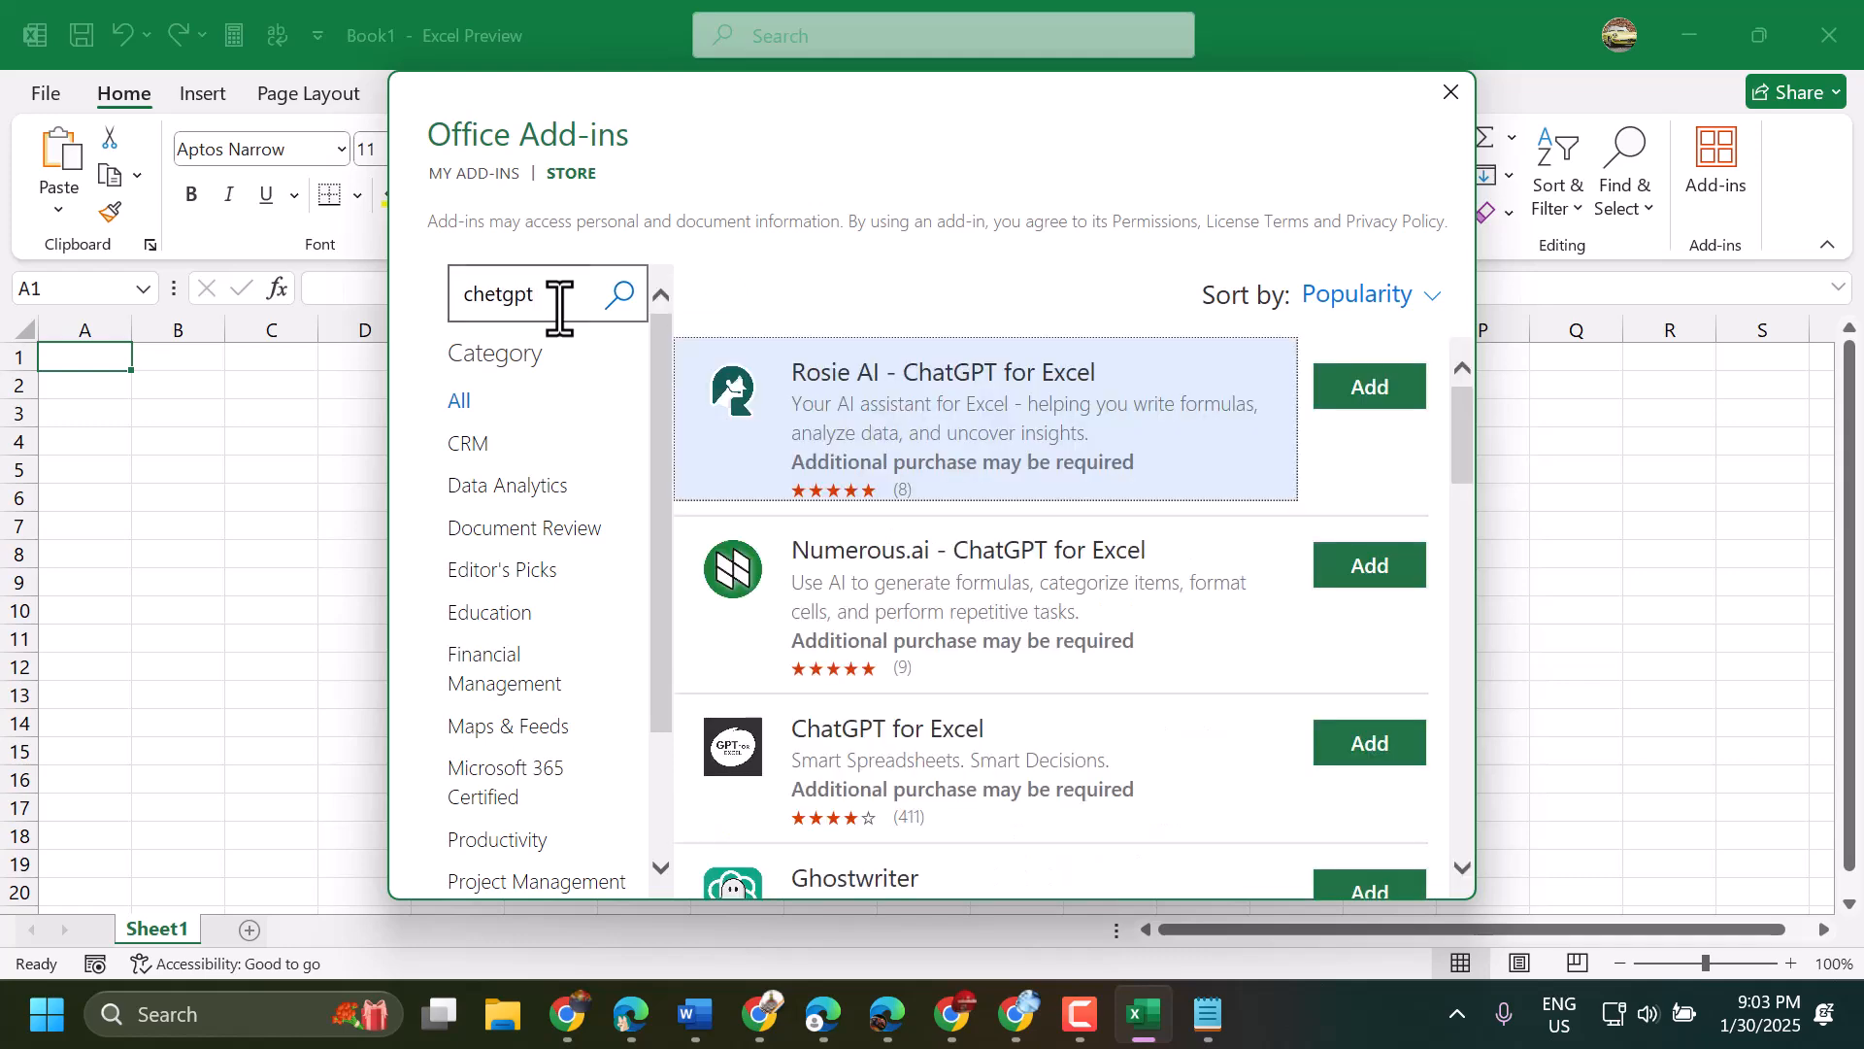
scroll(837, 685, "down", 1)
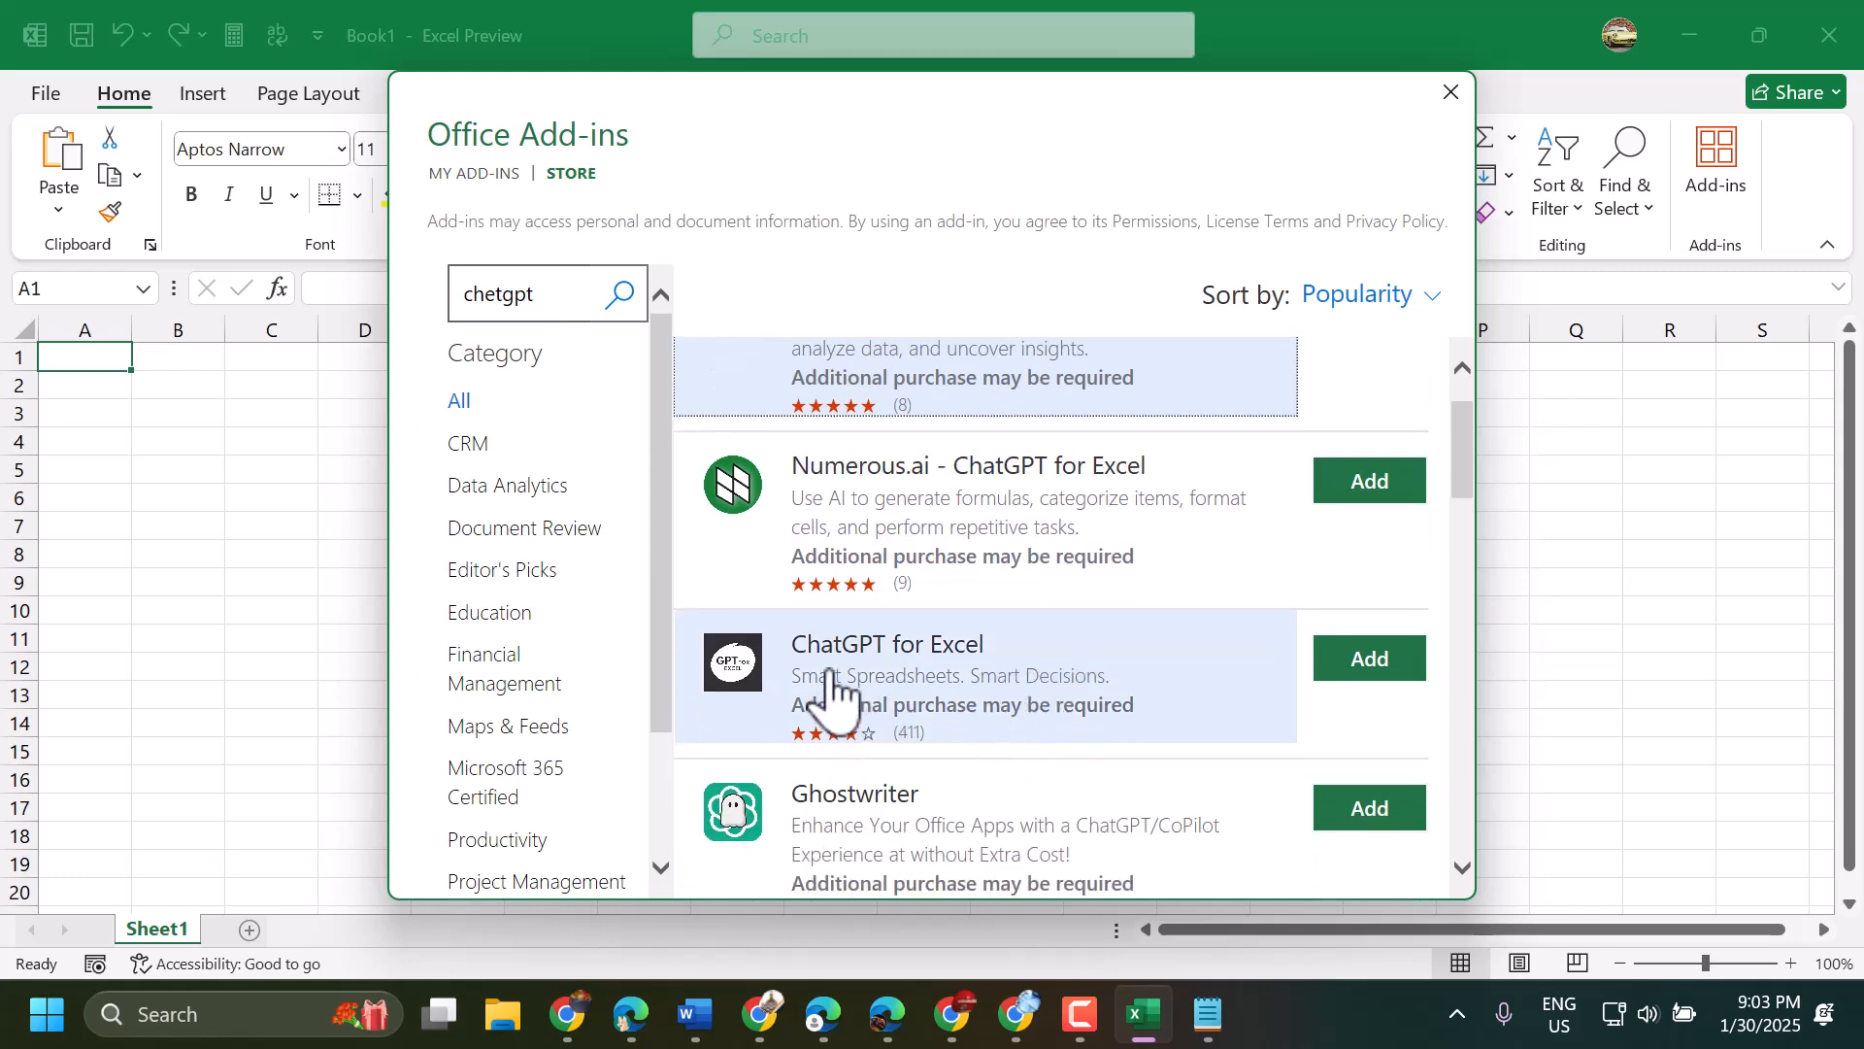
left_click(1373, 668)
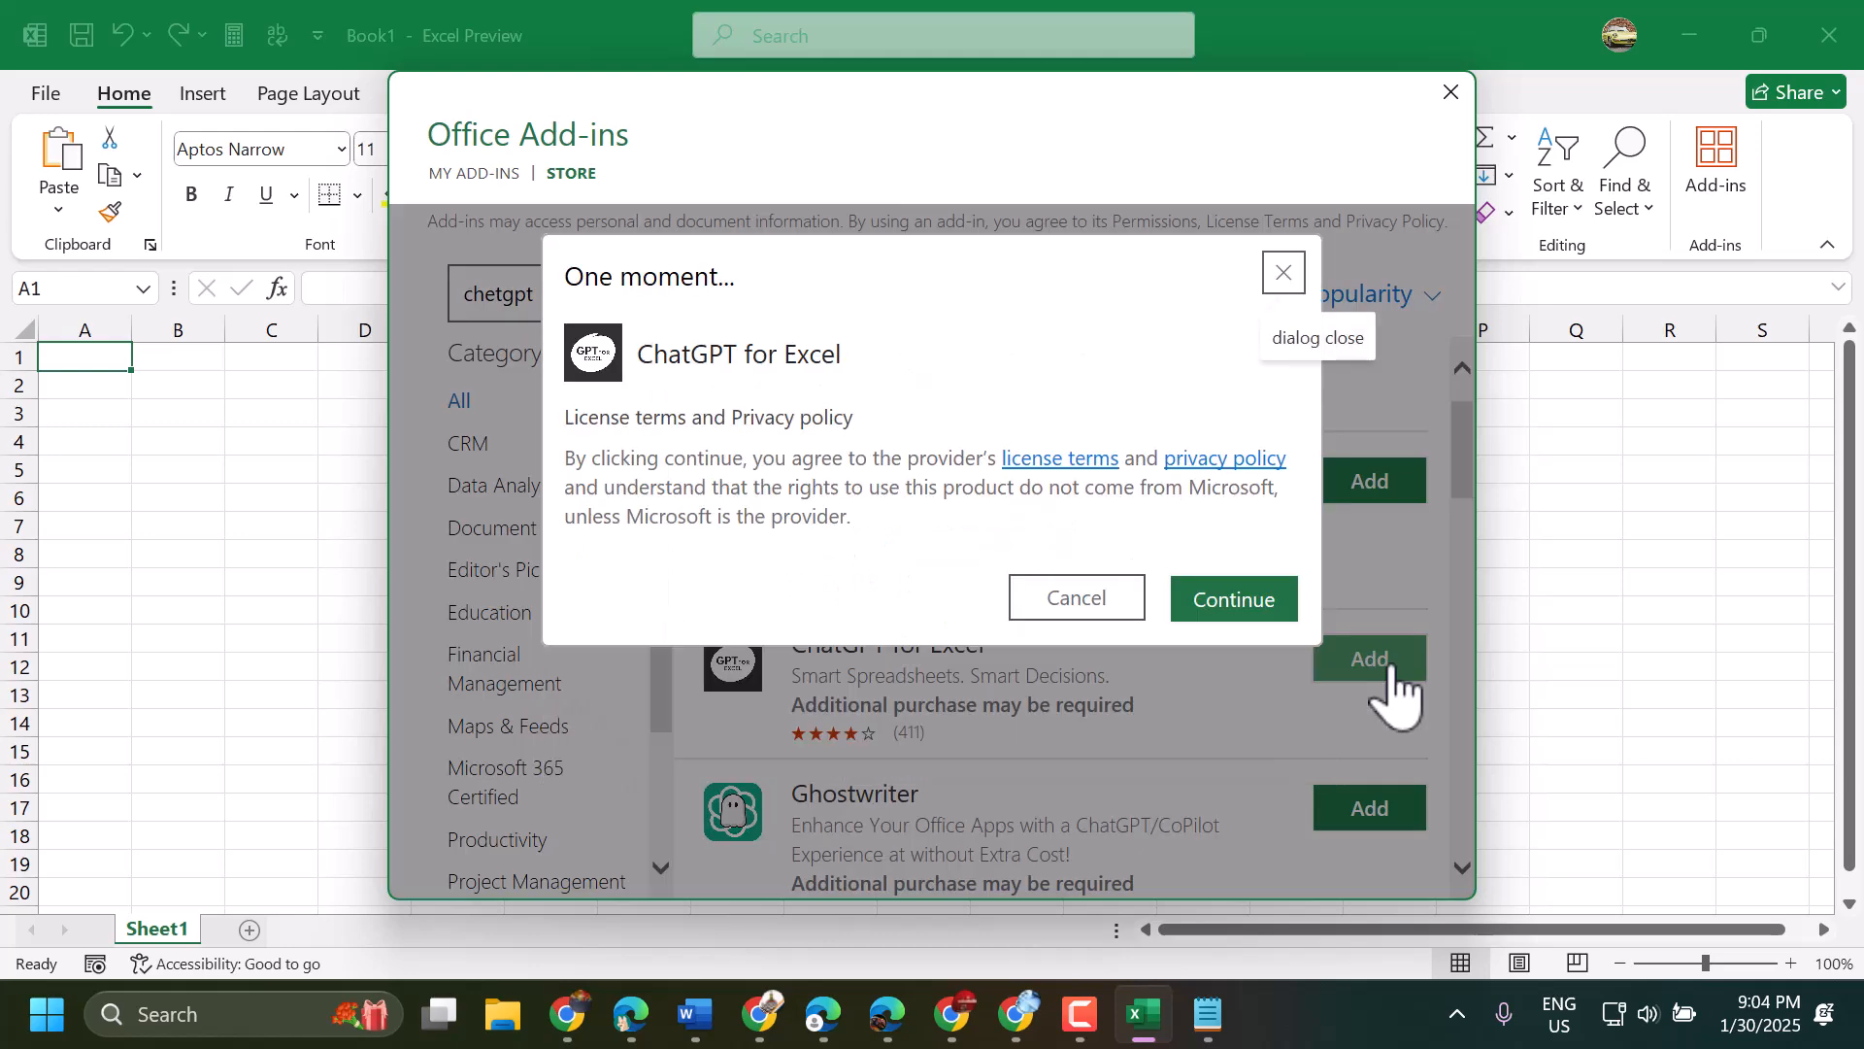
left_click(1233, 621)
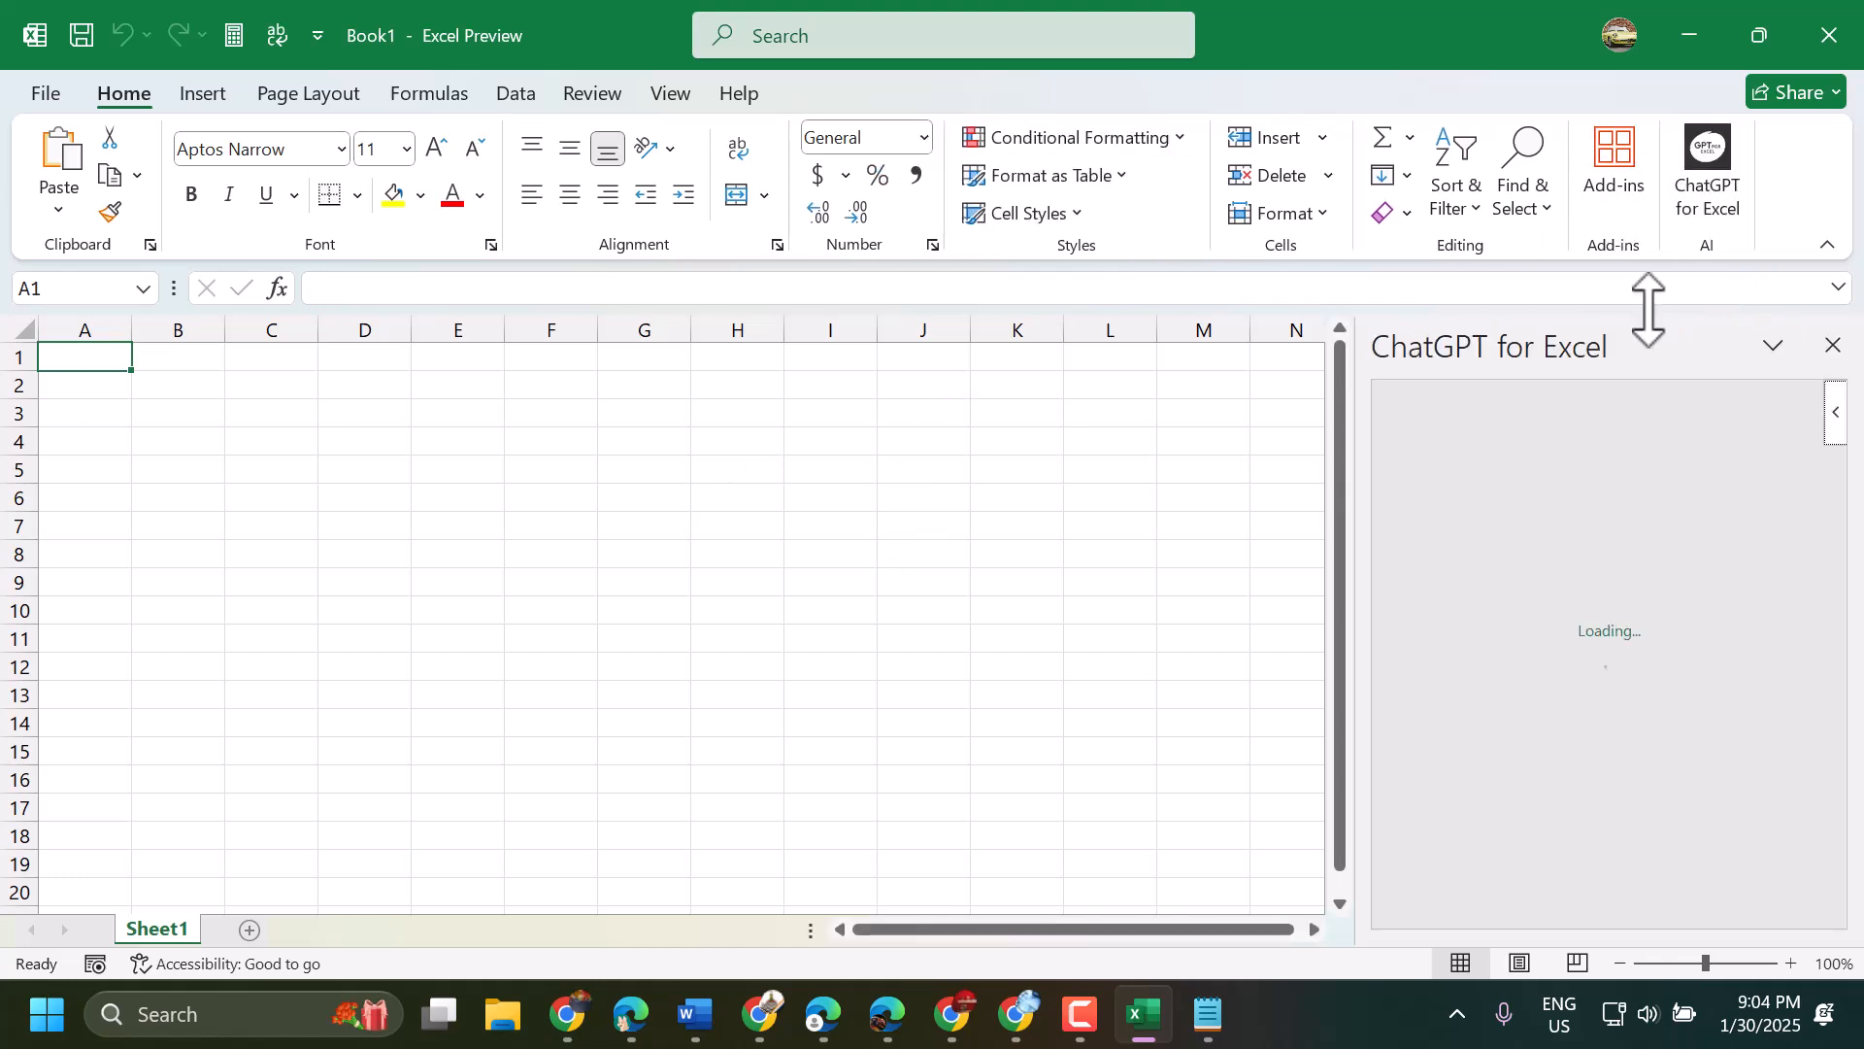
- Launch the ChatGPT for Excel add-in and go through its getting-started guide until it is finished
left_click(1711, 152)
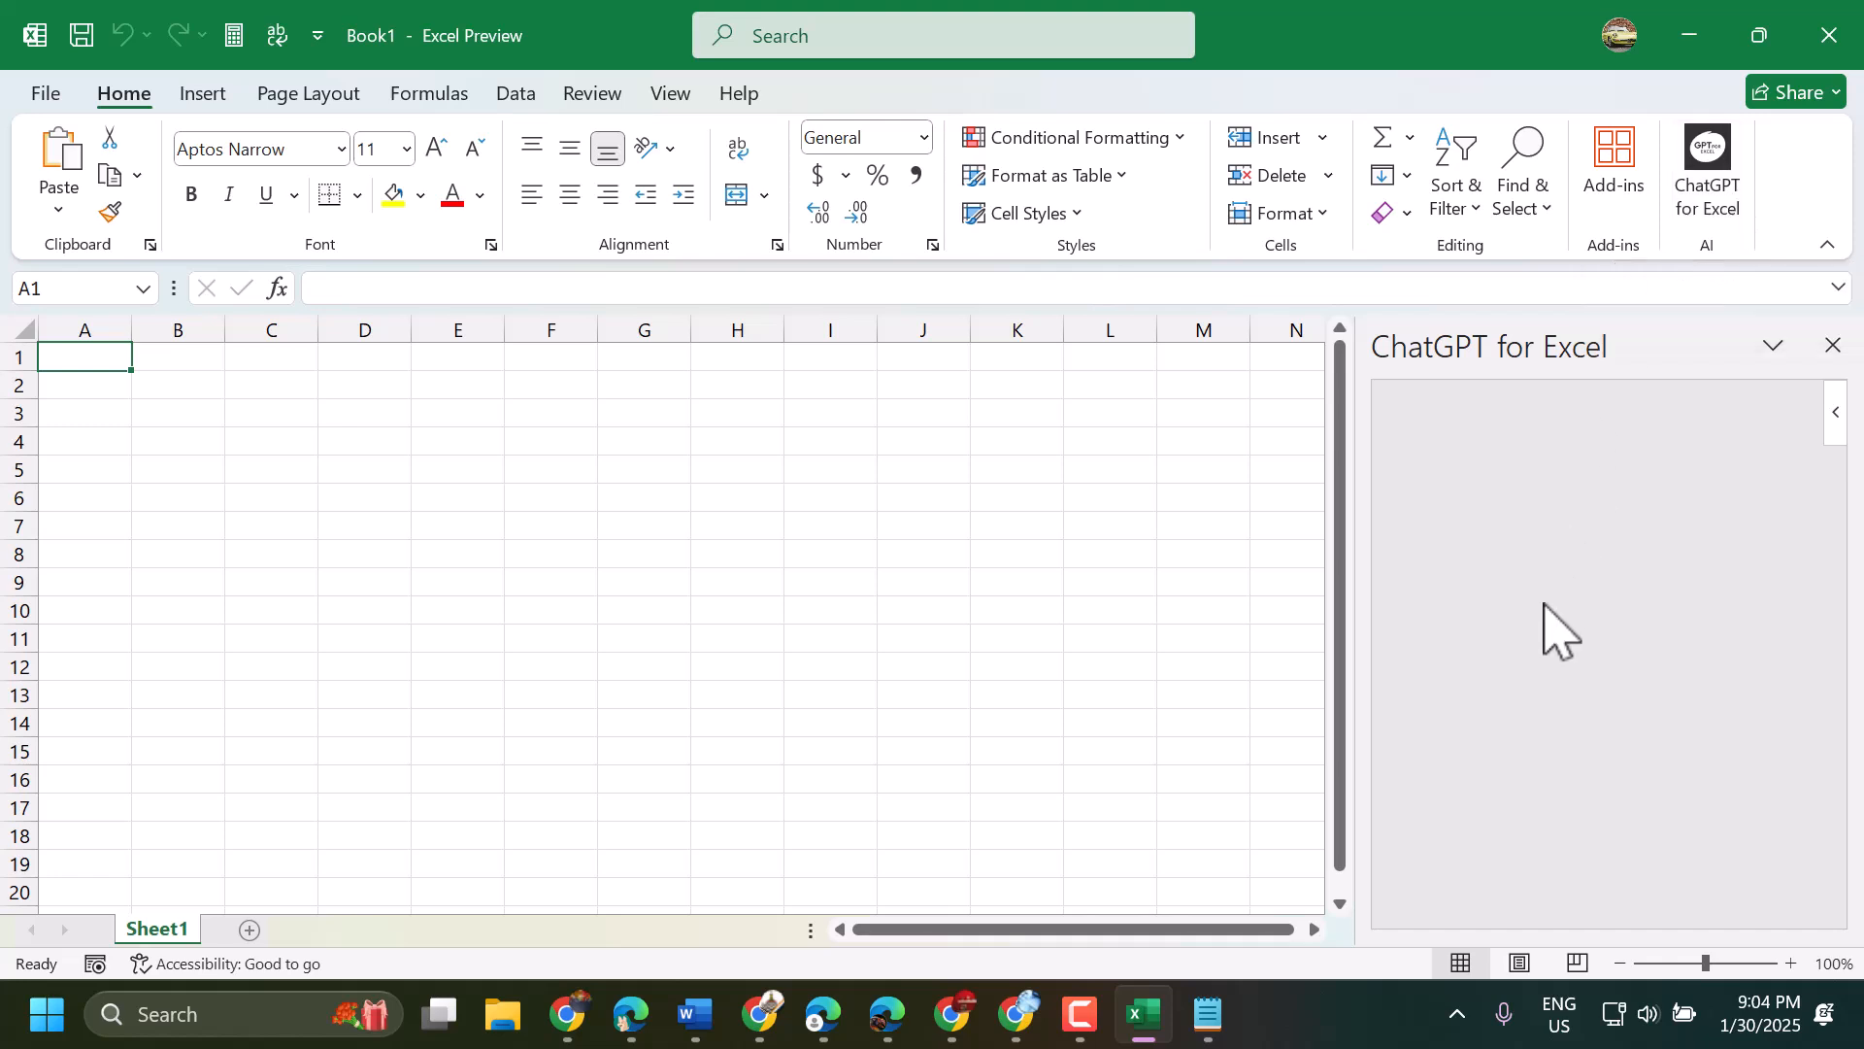
left_click(557, 456)
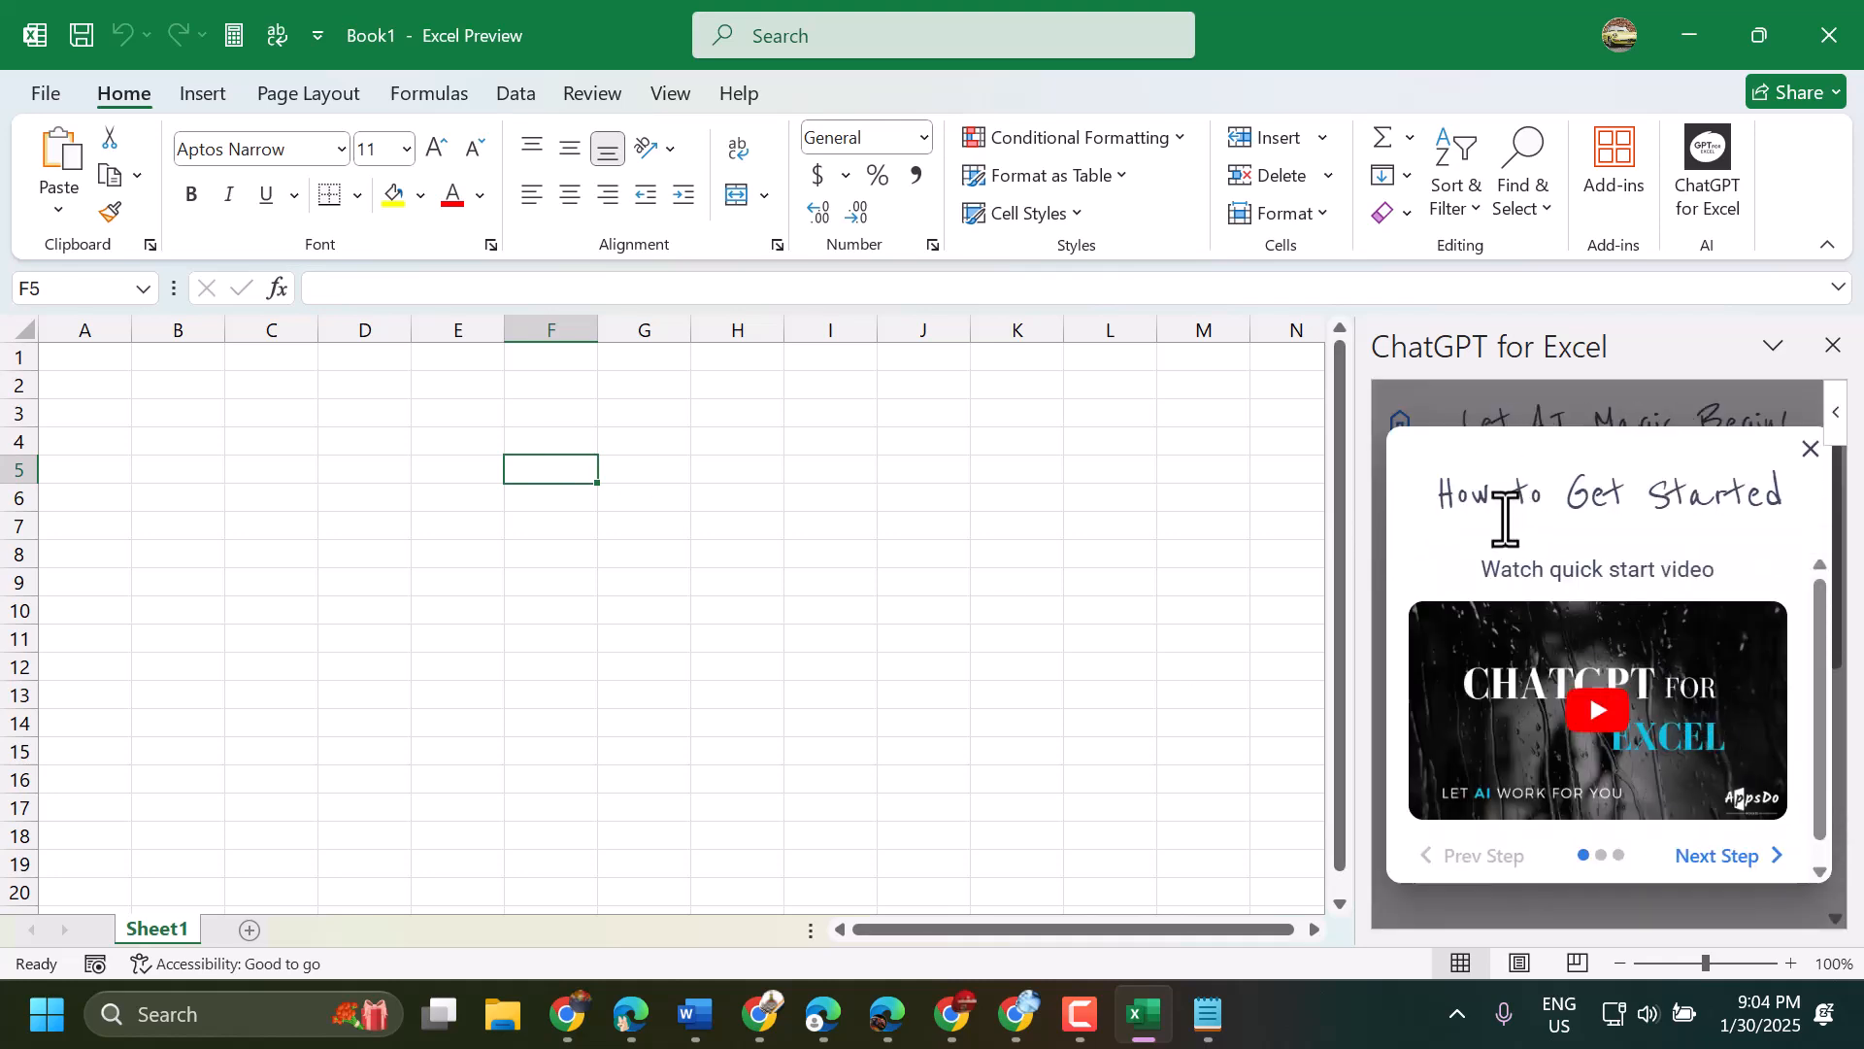
scroll(1723, 835, "down", 1)
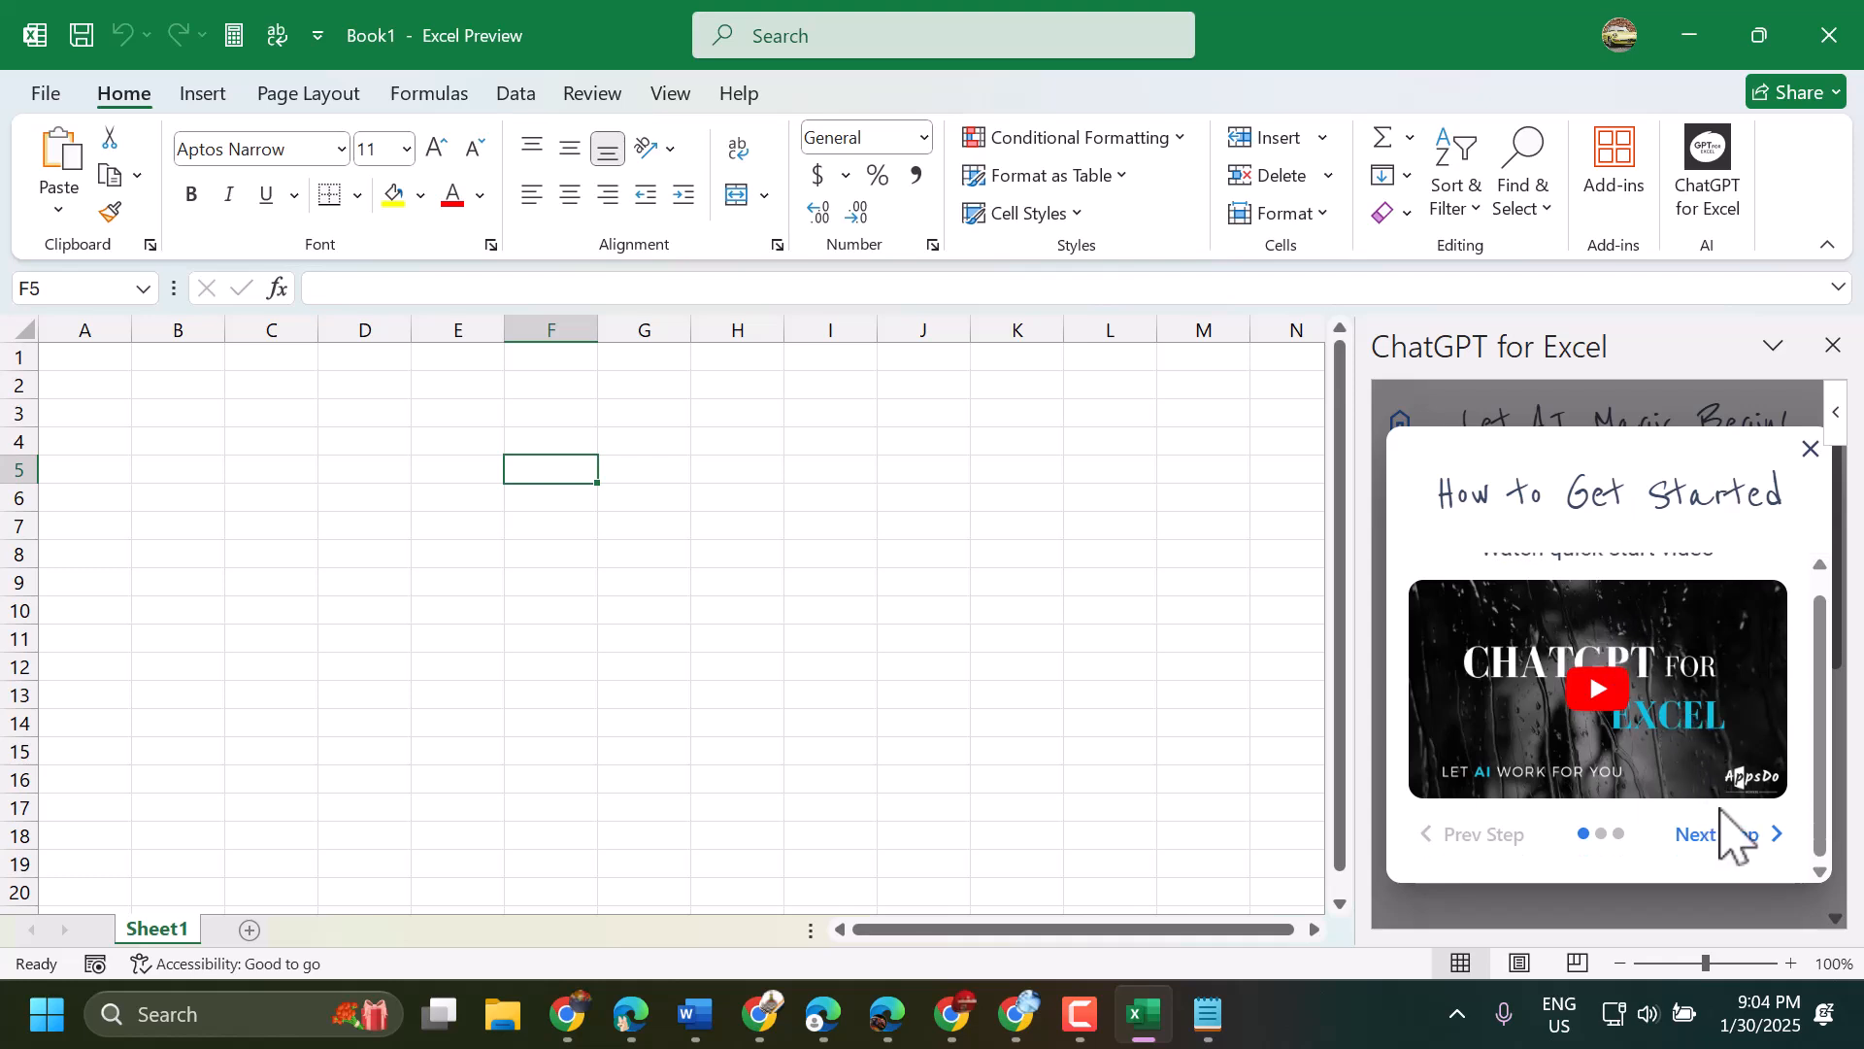
left_click(1720, 837)
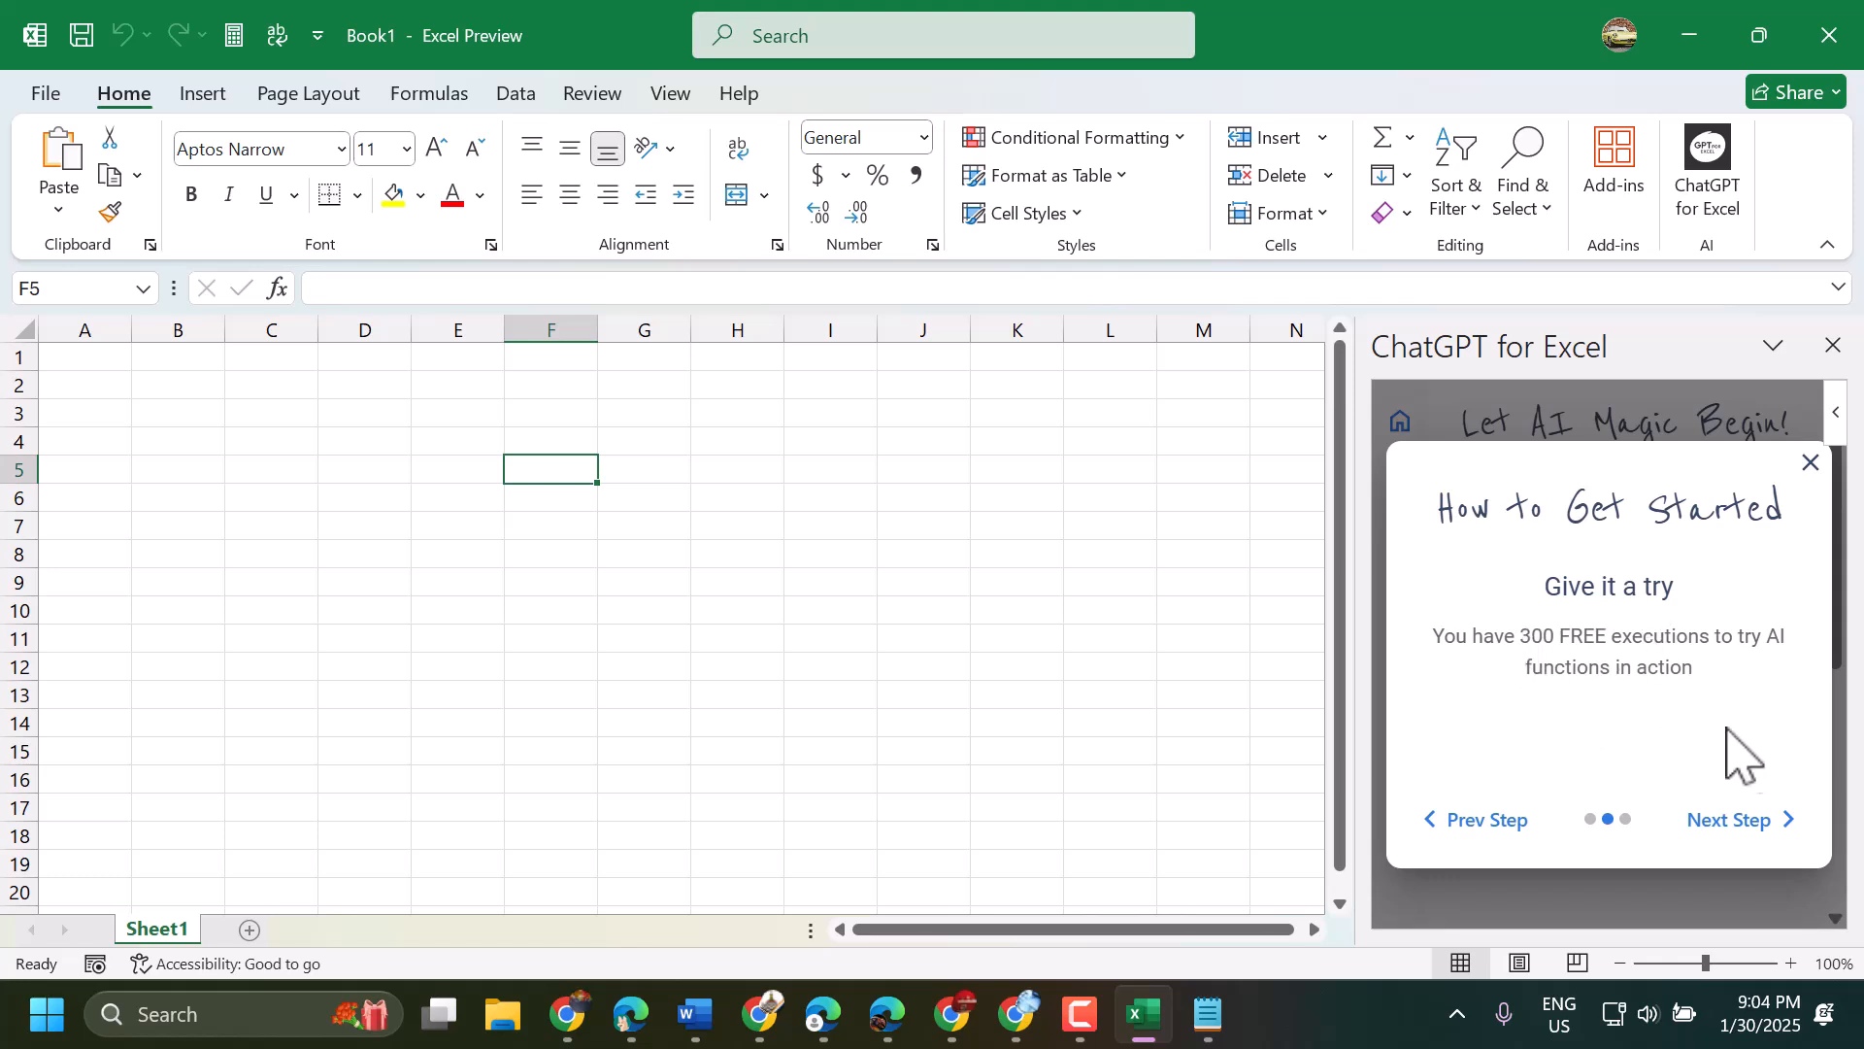
left_click(1765, 821)
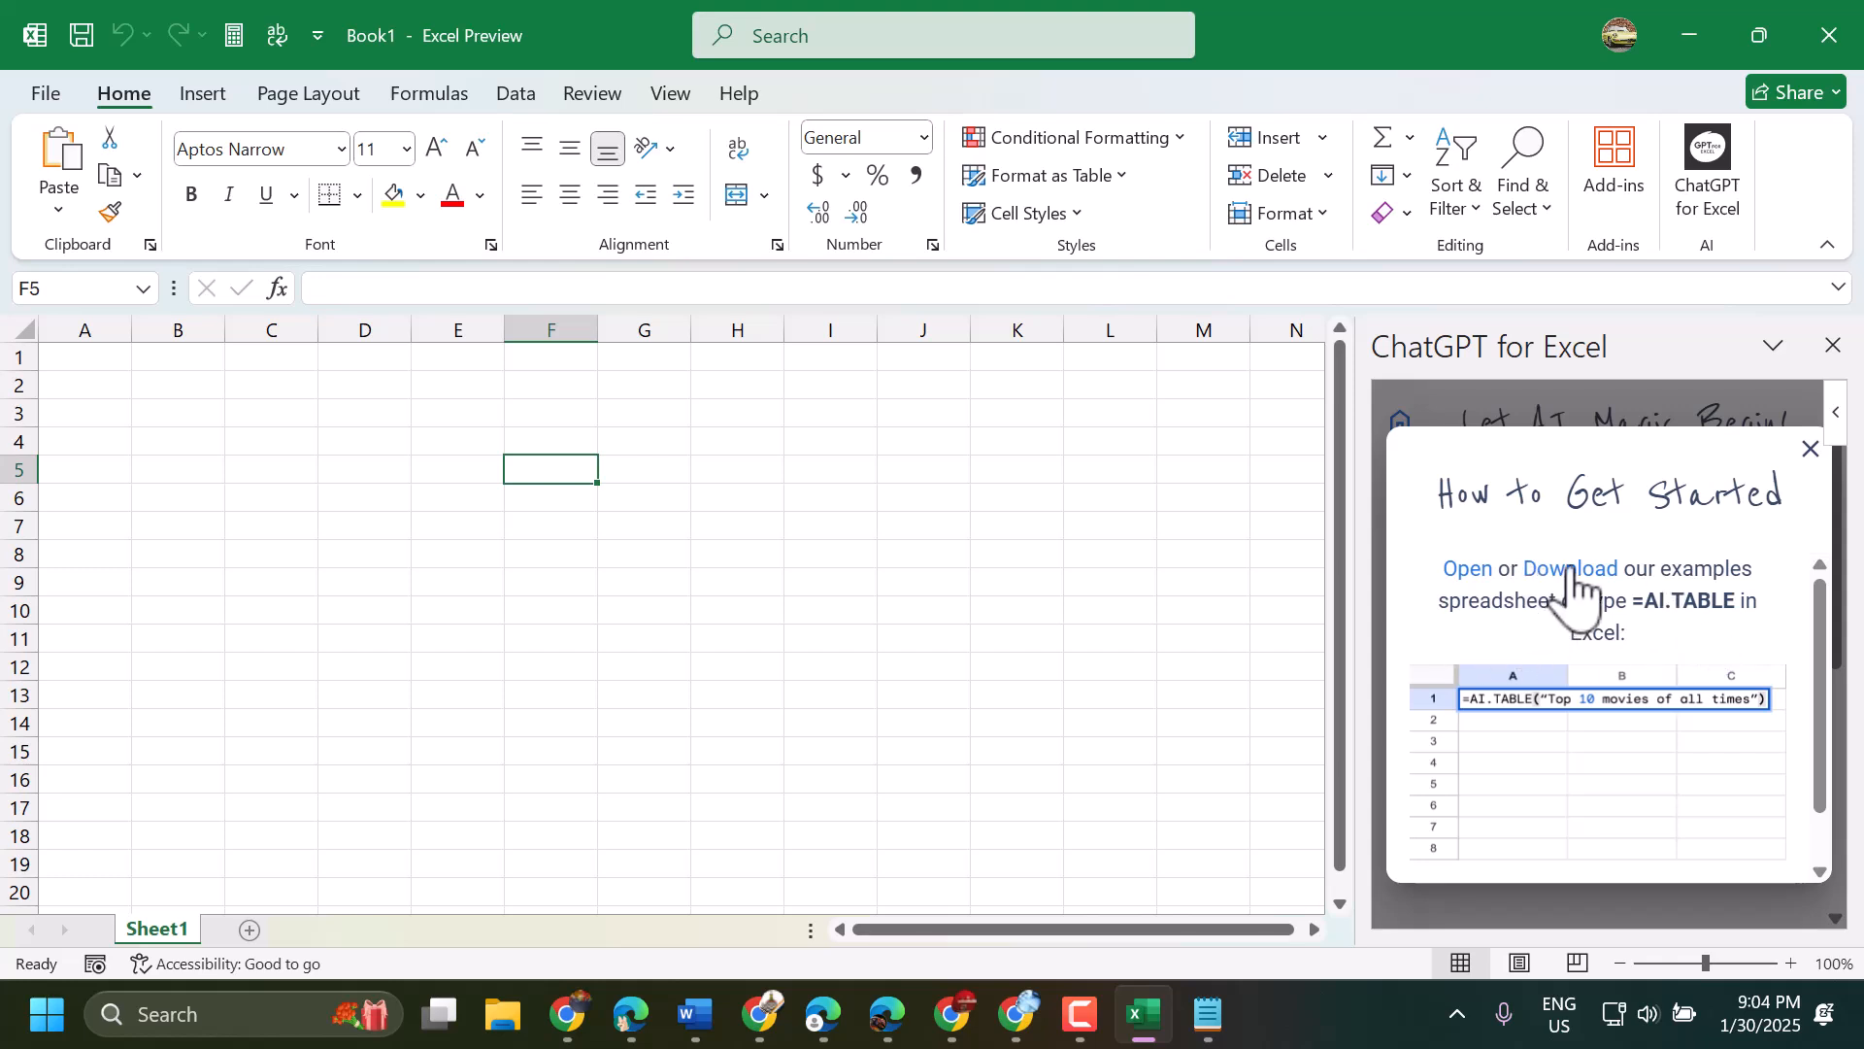
scroll(1627, 762, "down", 1)
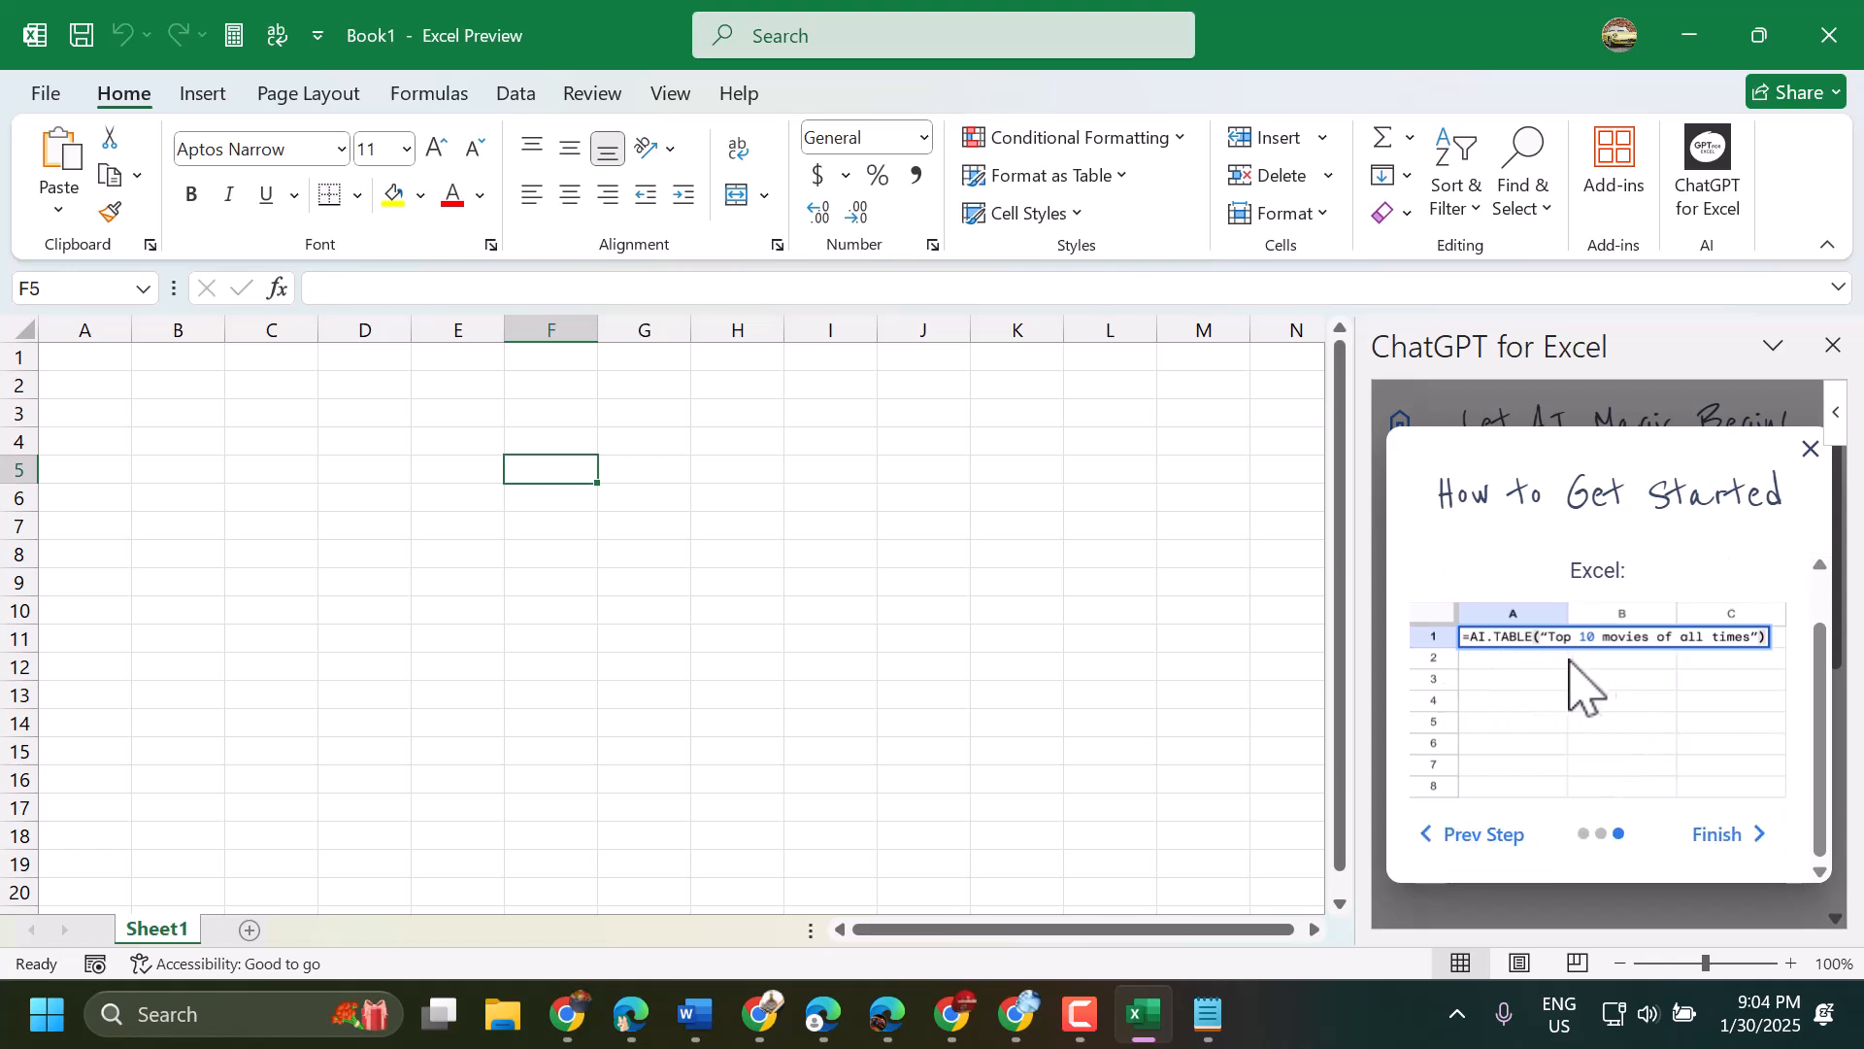
left_click(1714, 835)
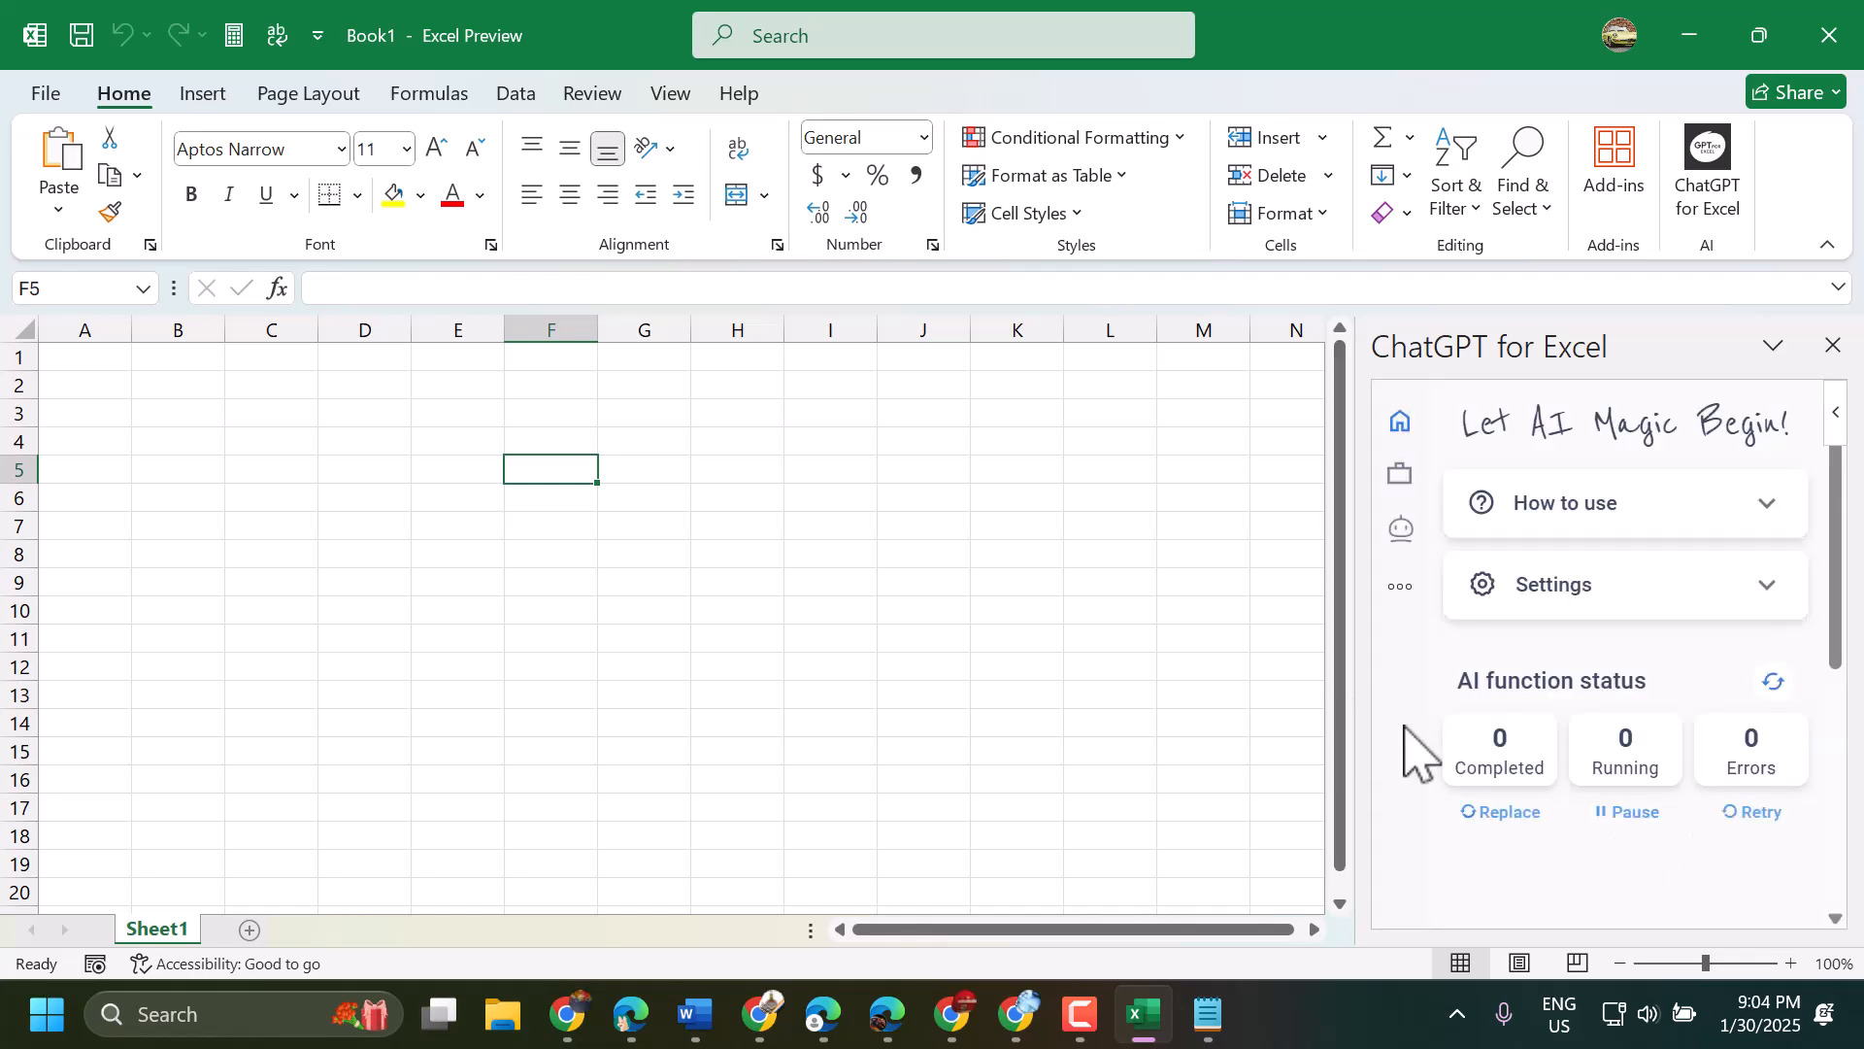
- Expand the add-in's How to use section, review the AI.ASK instructions and collapse the section again
left_click(1639, 507)
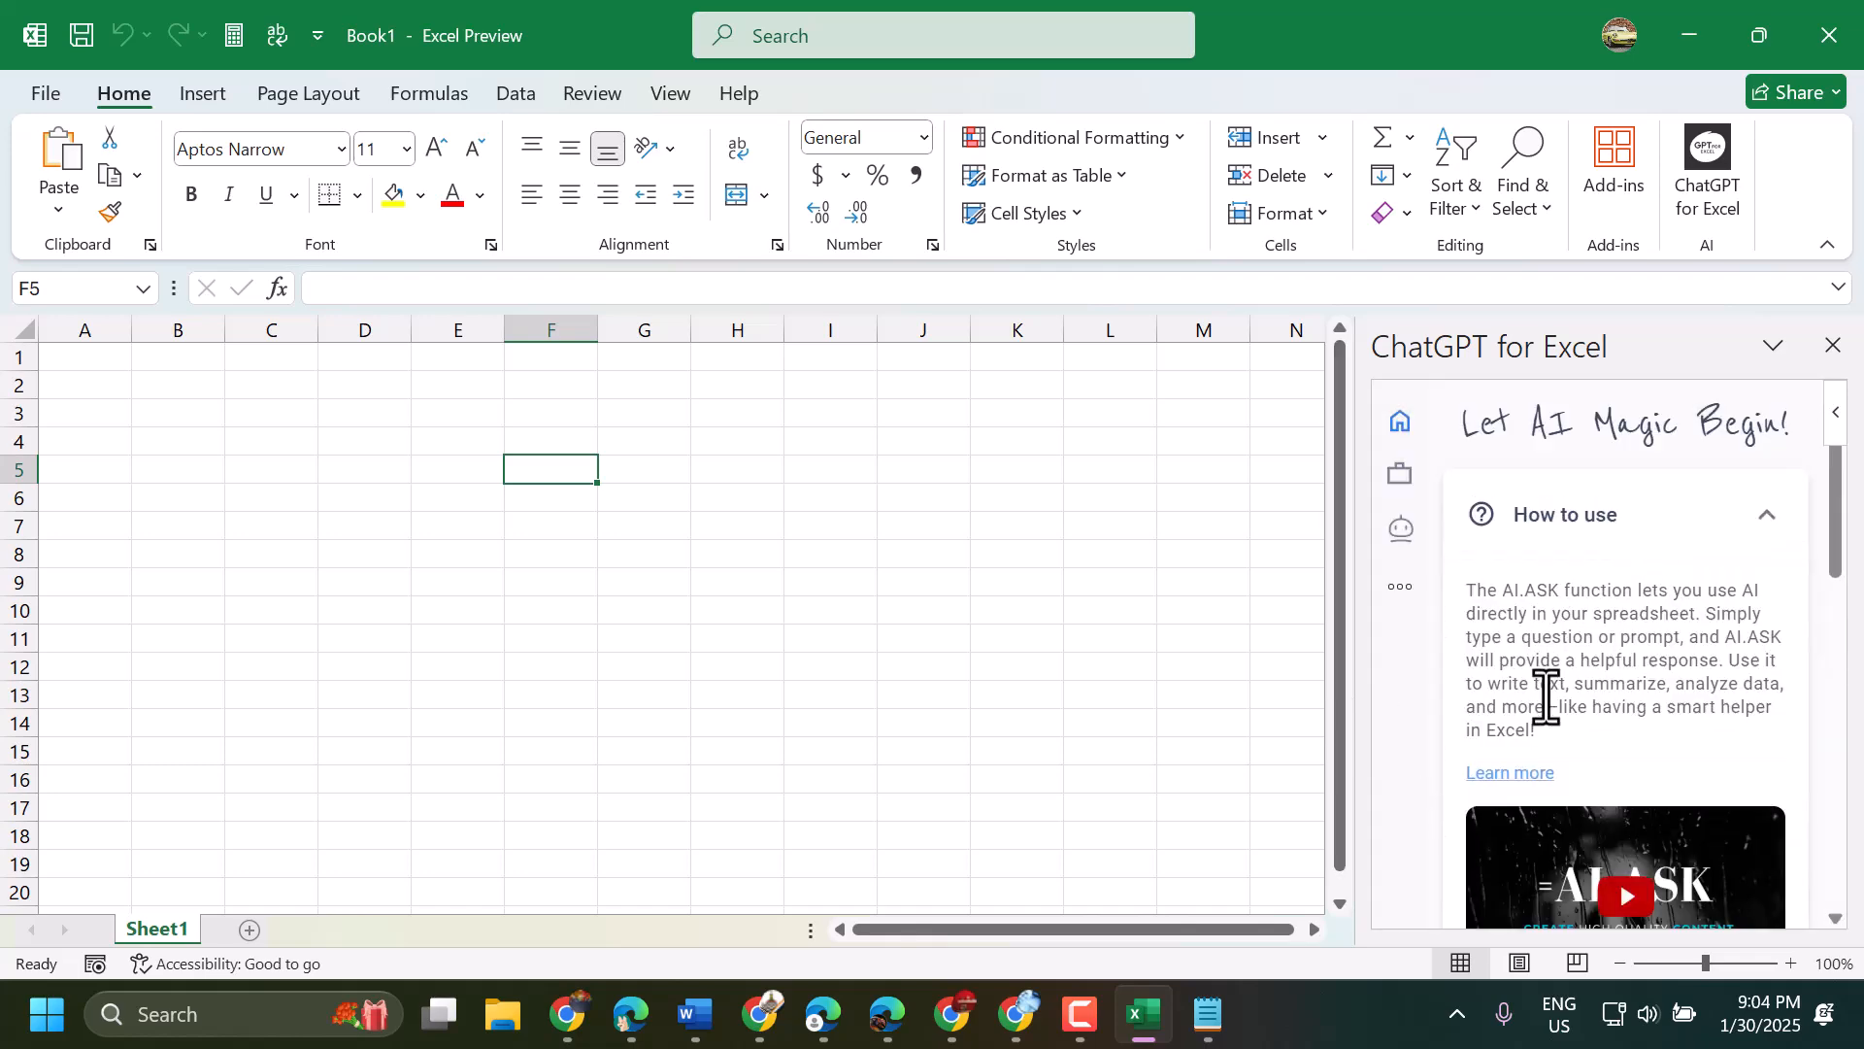
scroll(1551, 709, "down", 10)
scroll(1547, 690, "up", 10)
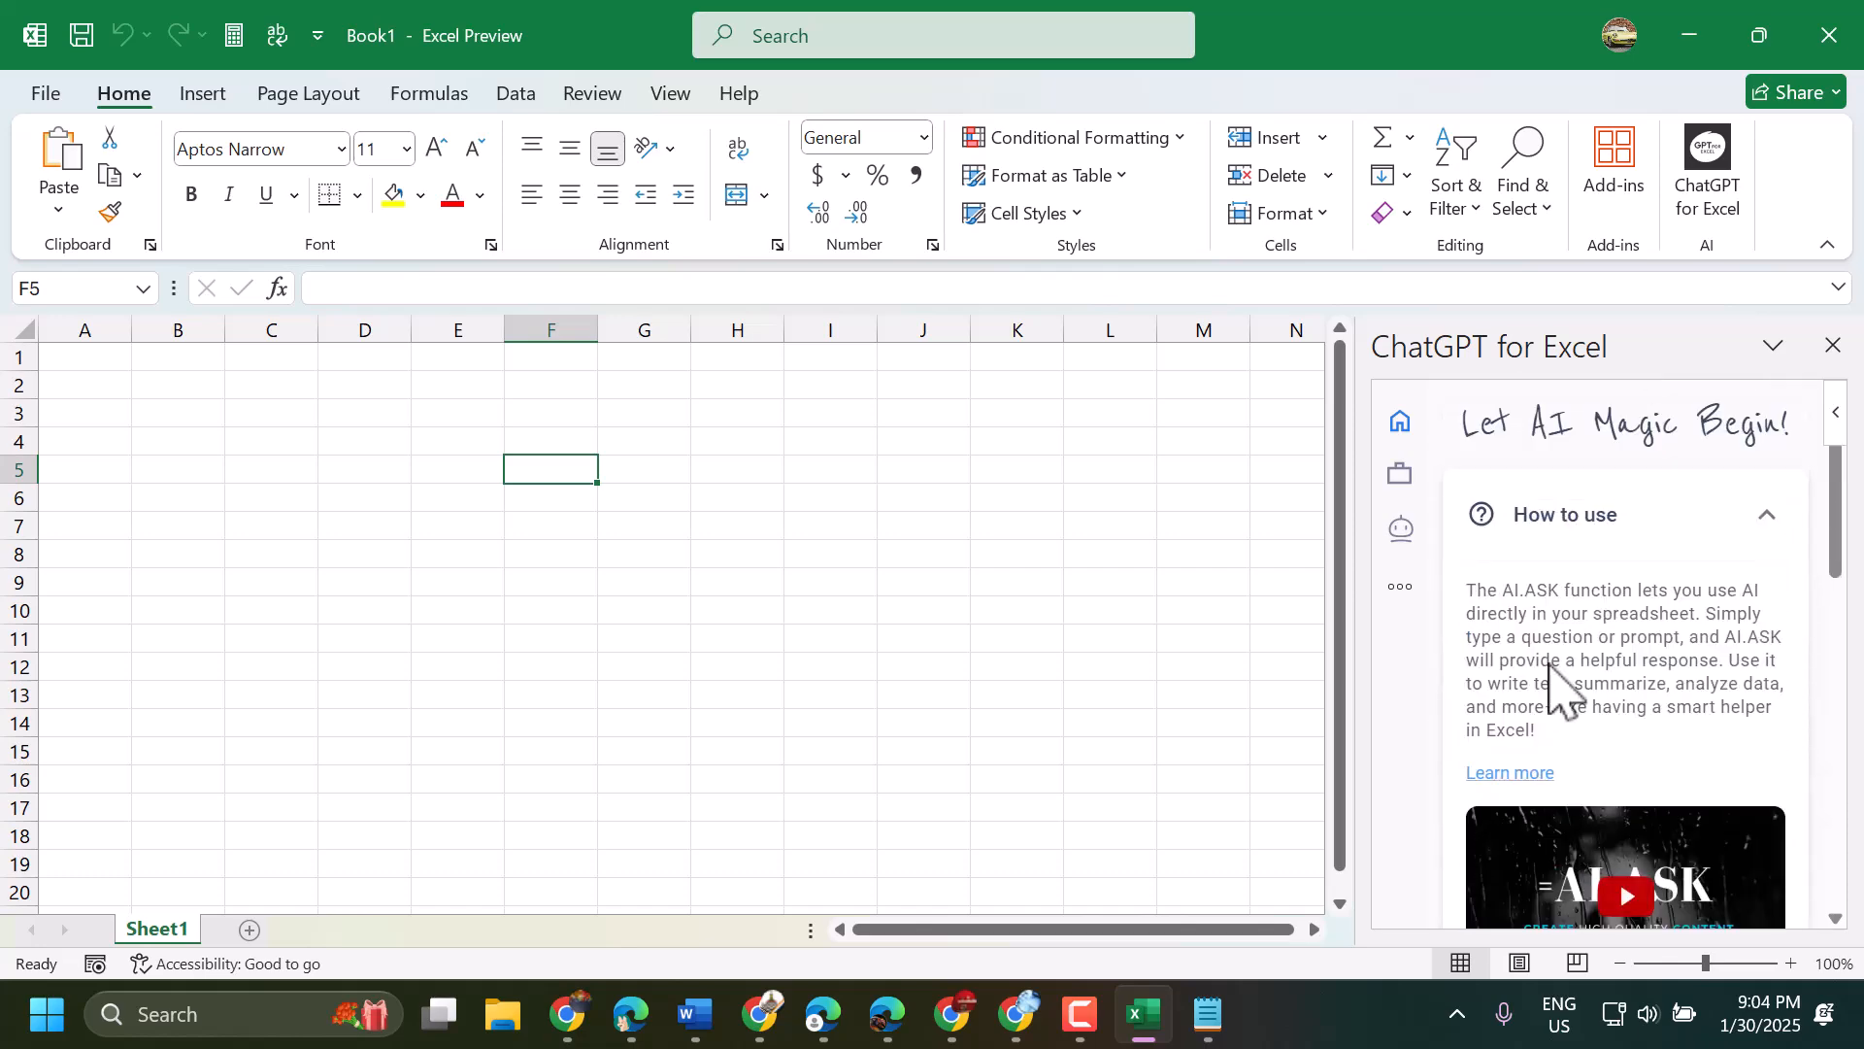
left_click(1588, 530)
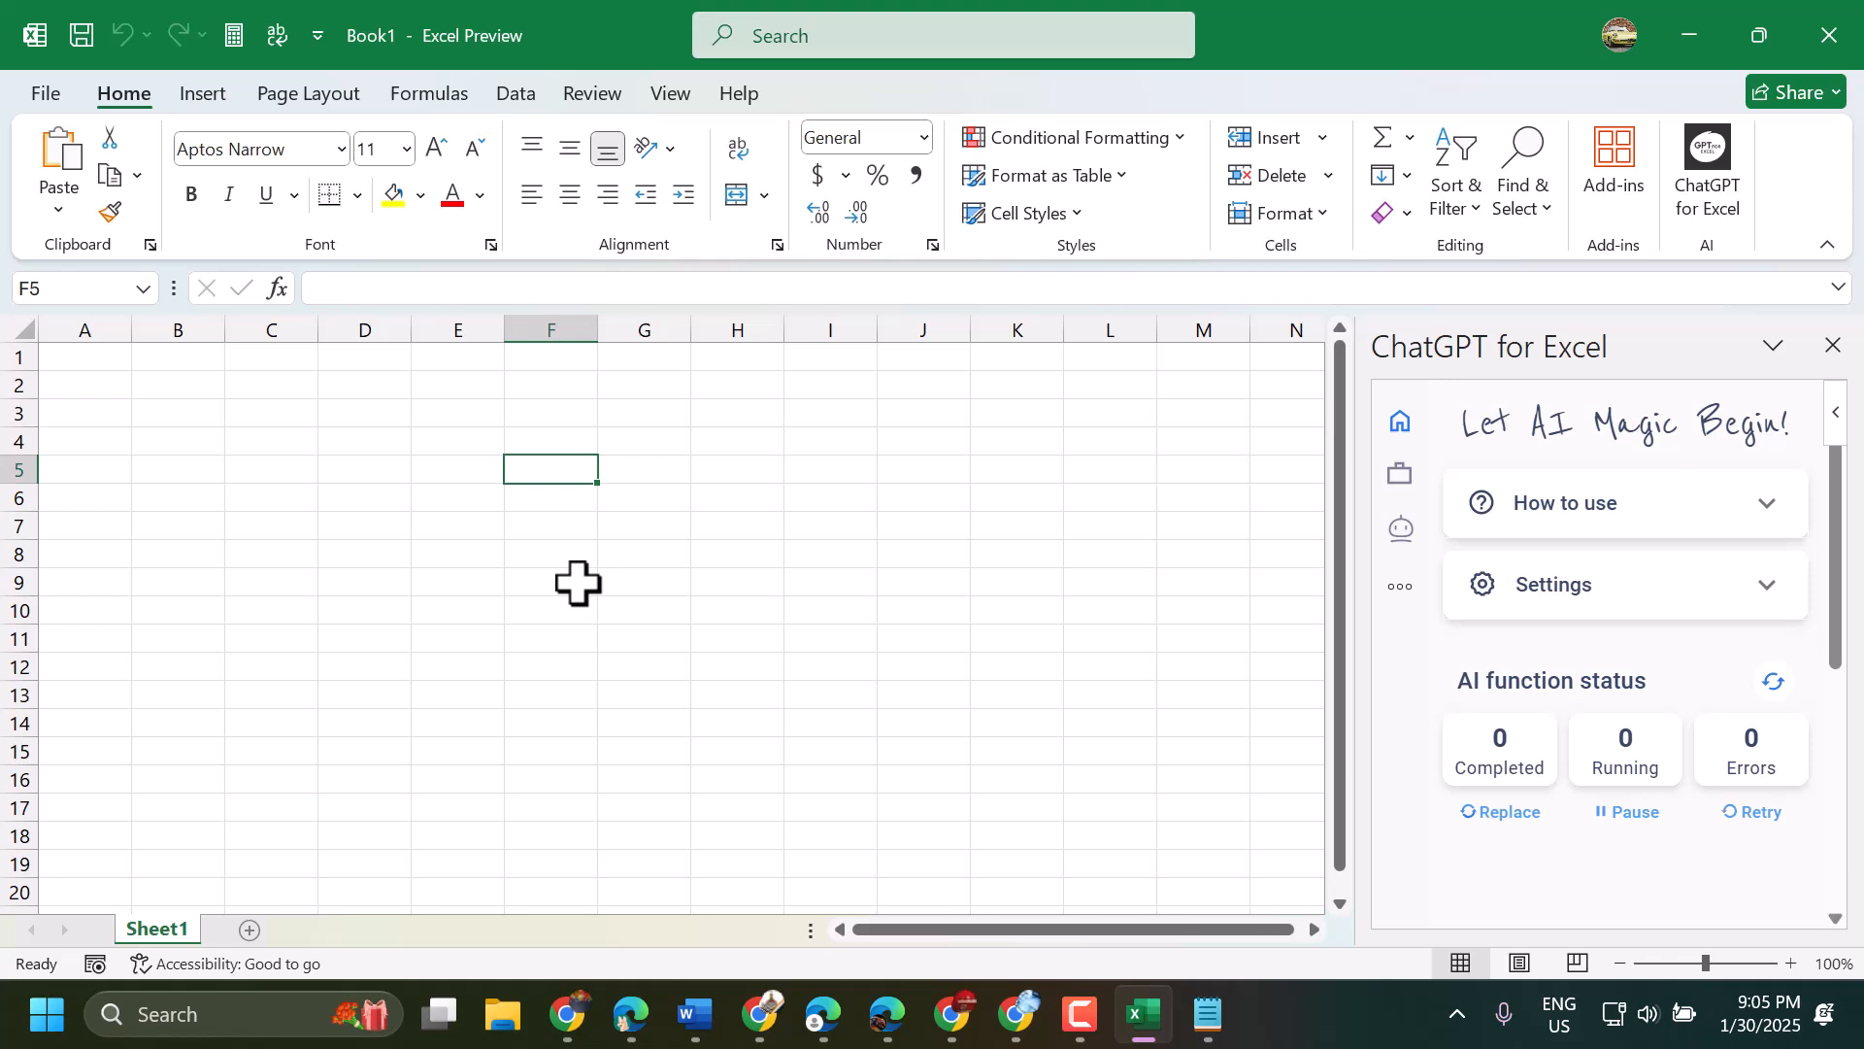
left_click(546, 503)
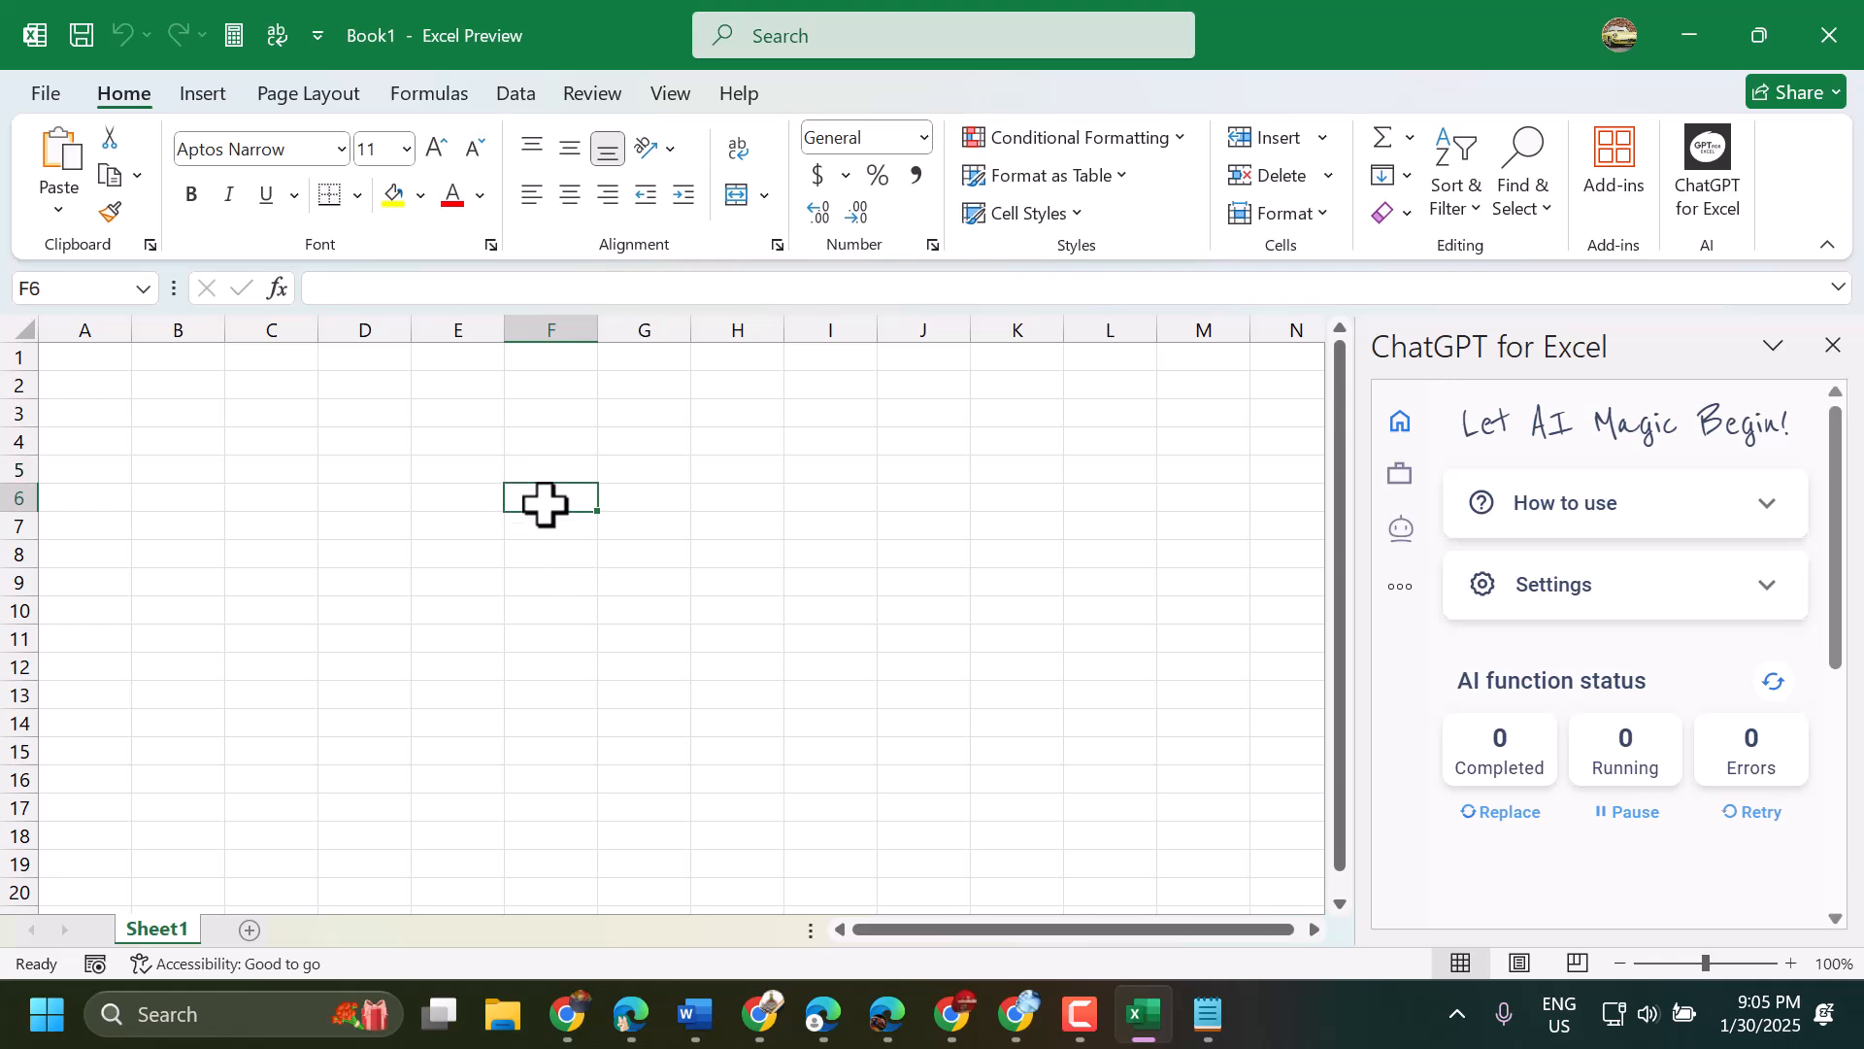
type("=")
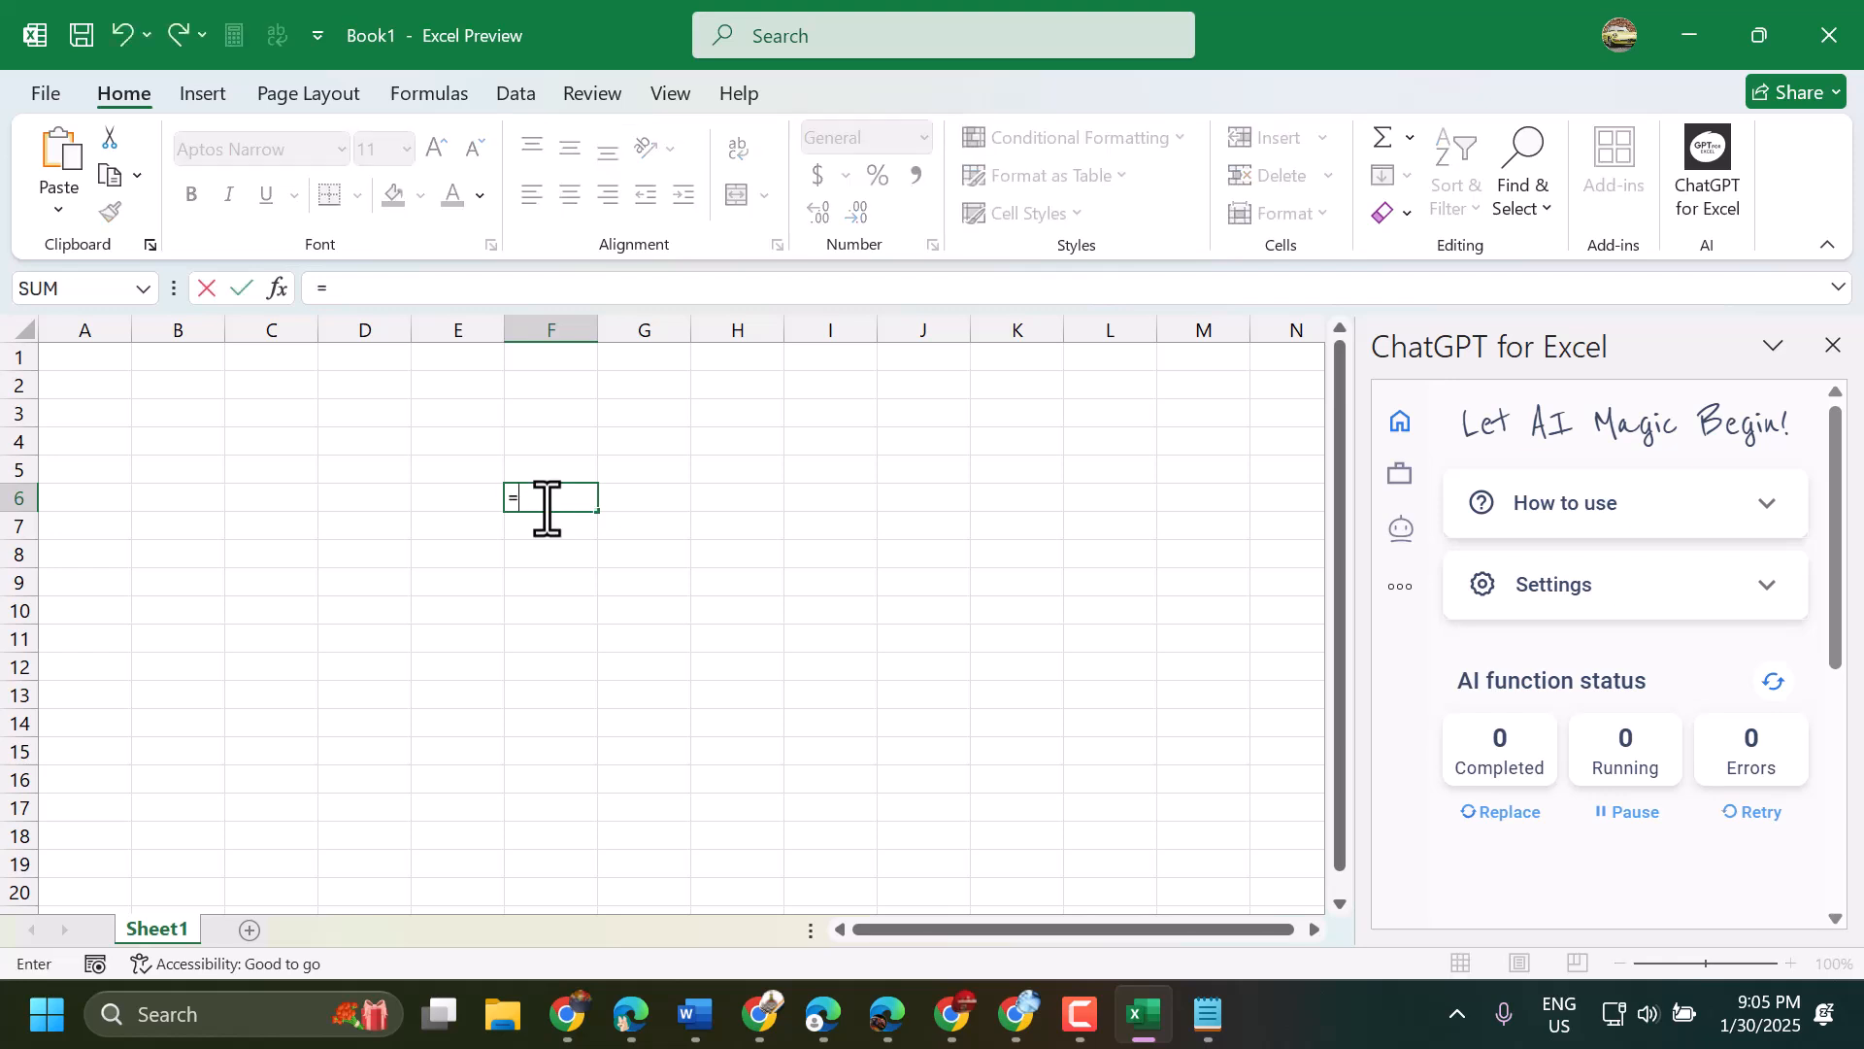
type("ai.")
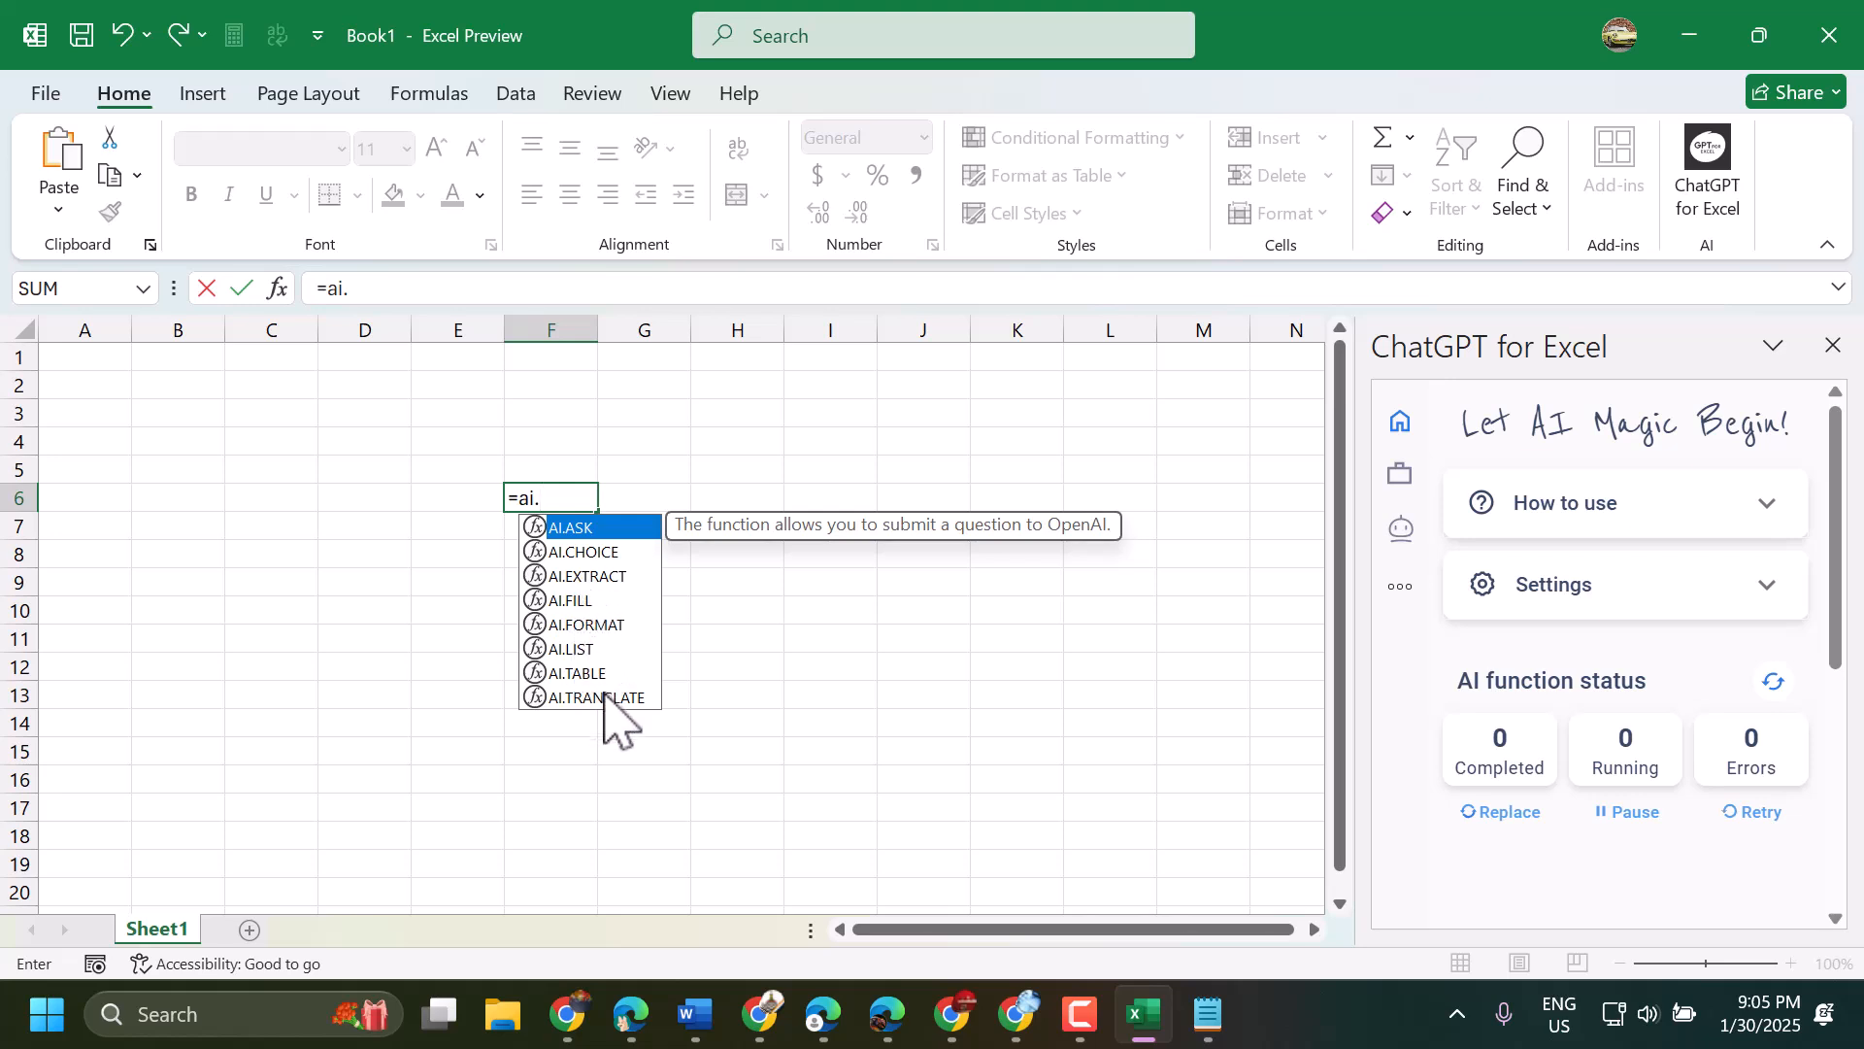
left_click(592, 650)
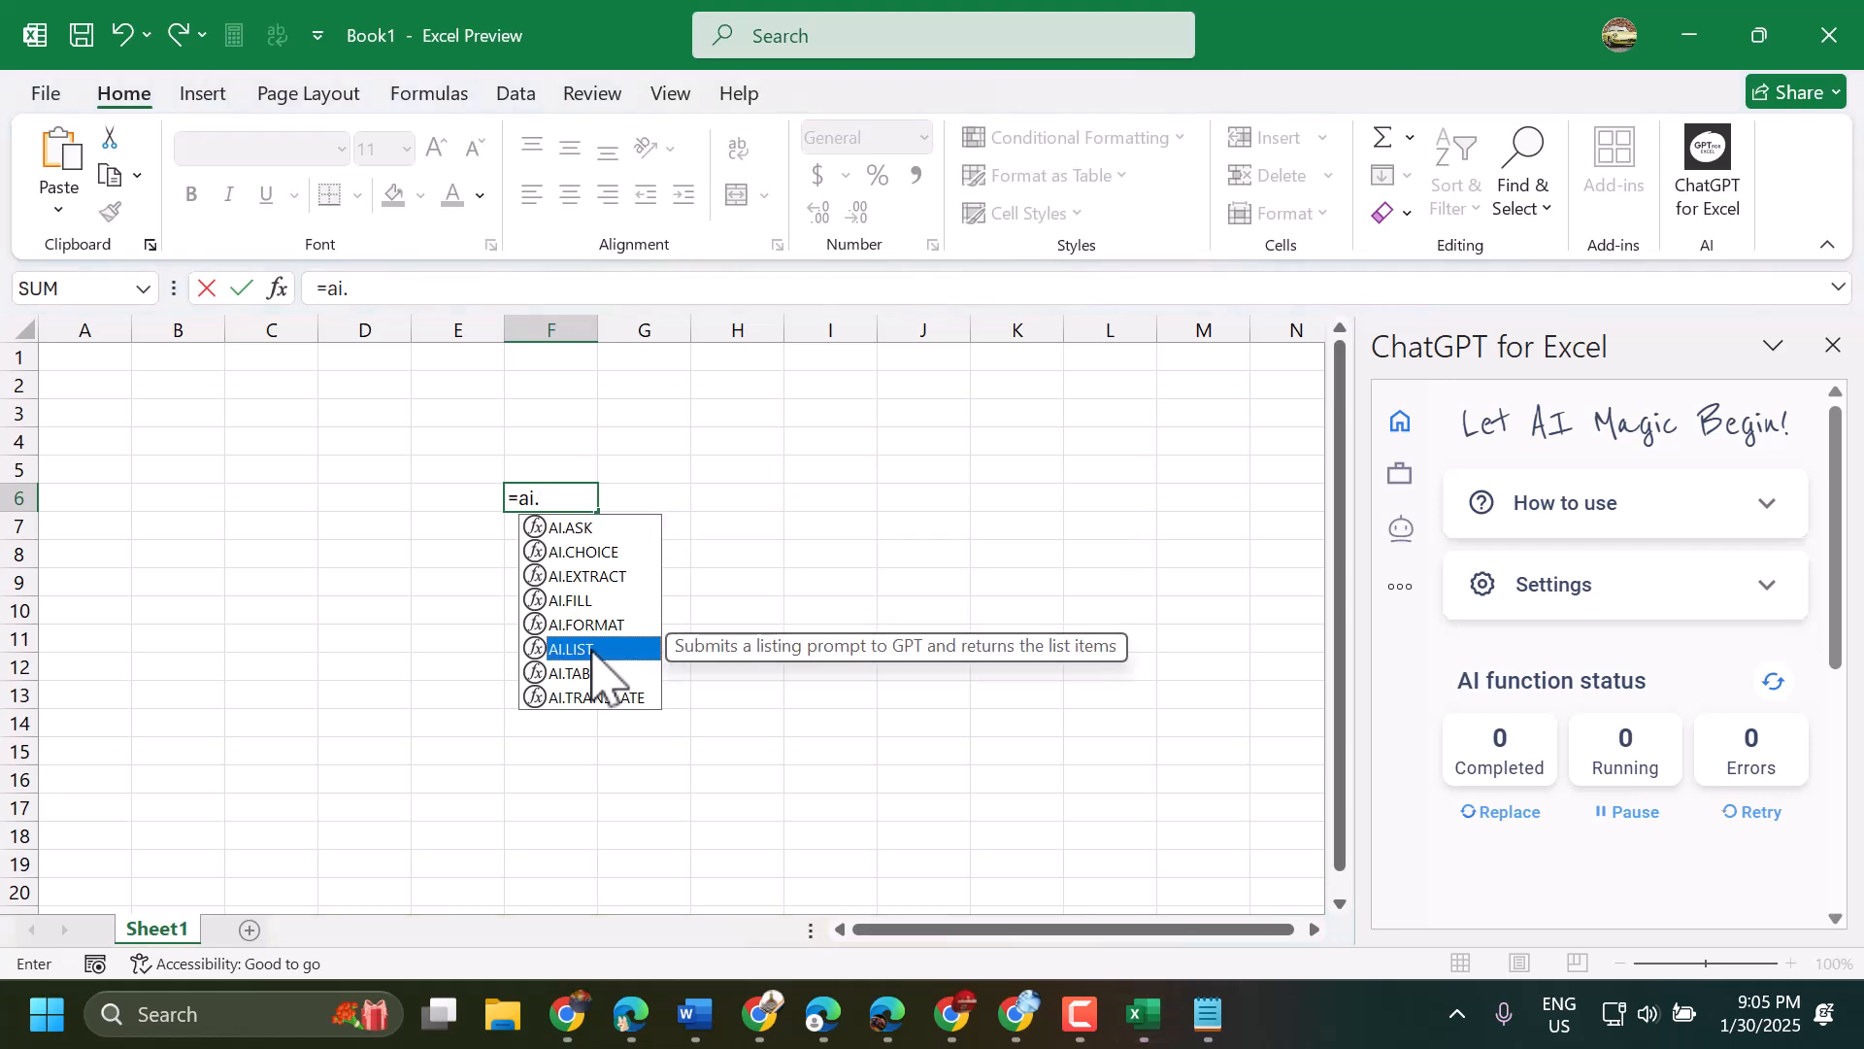
double_click(592, 650)
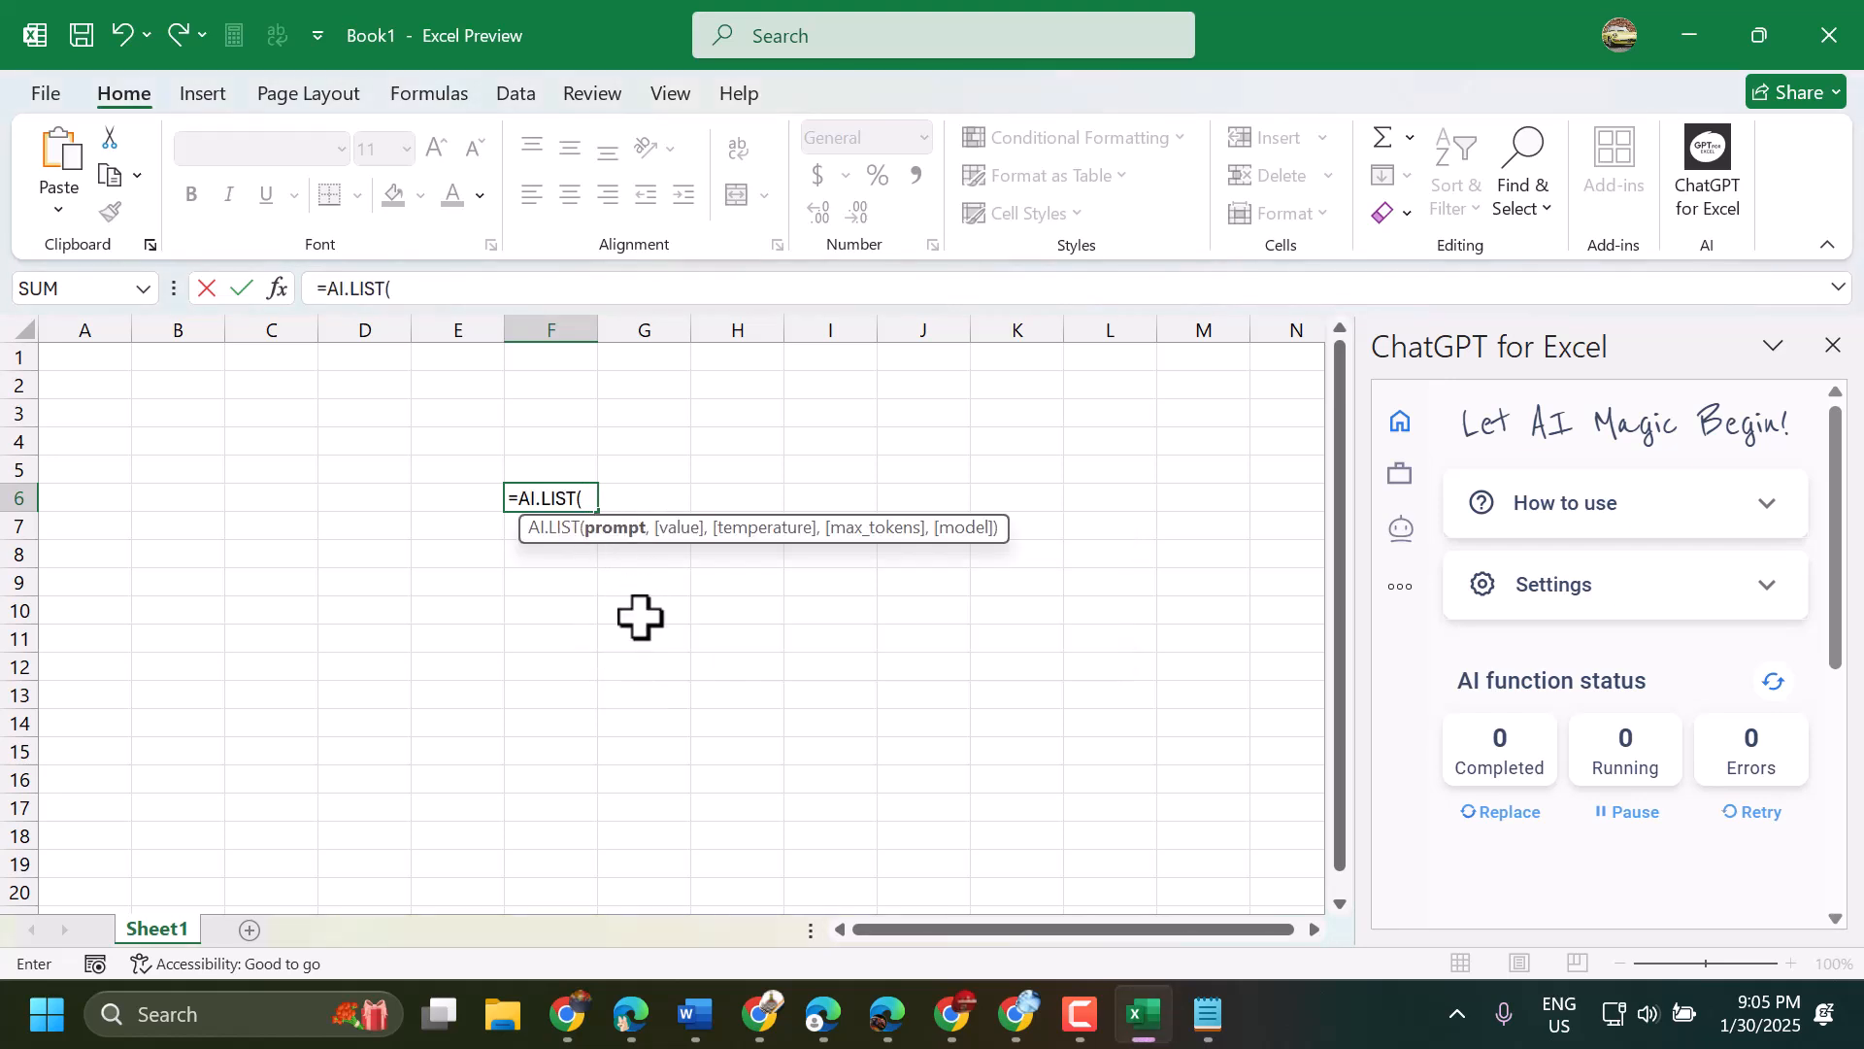
type("fru")
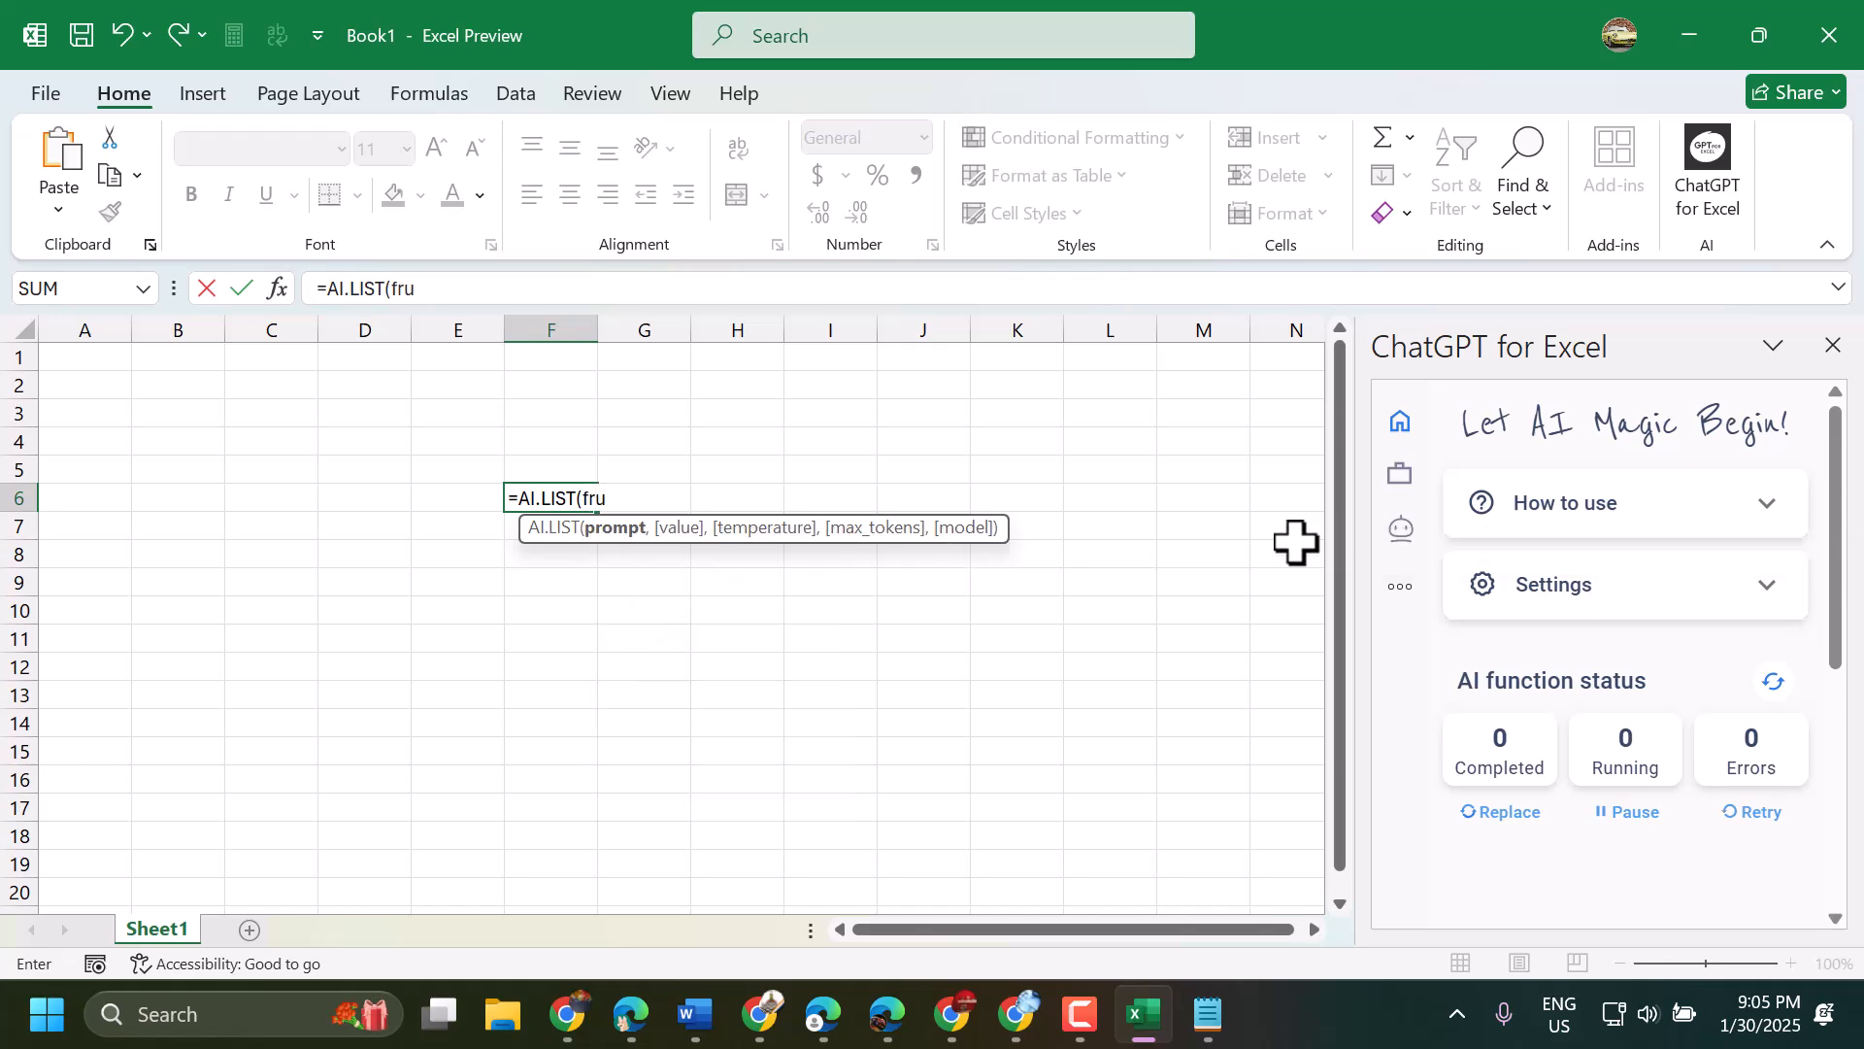
- Insert the add-in's AI.LIST example for 5 email subject ideas into cell I6 and widen column I to fit the text
scroll(1561, 691, "down", 1)
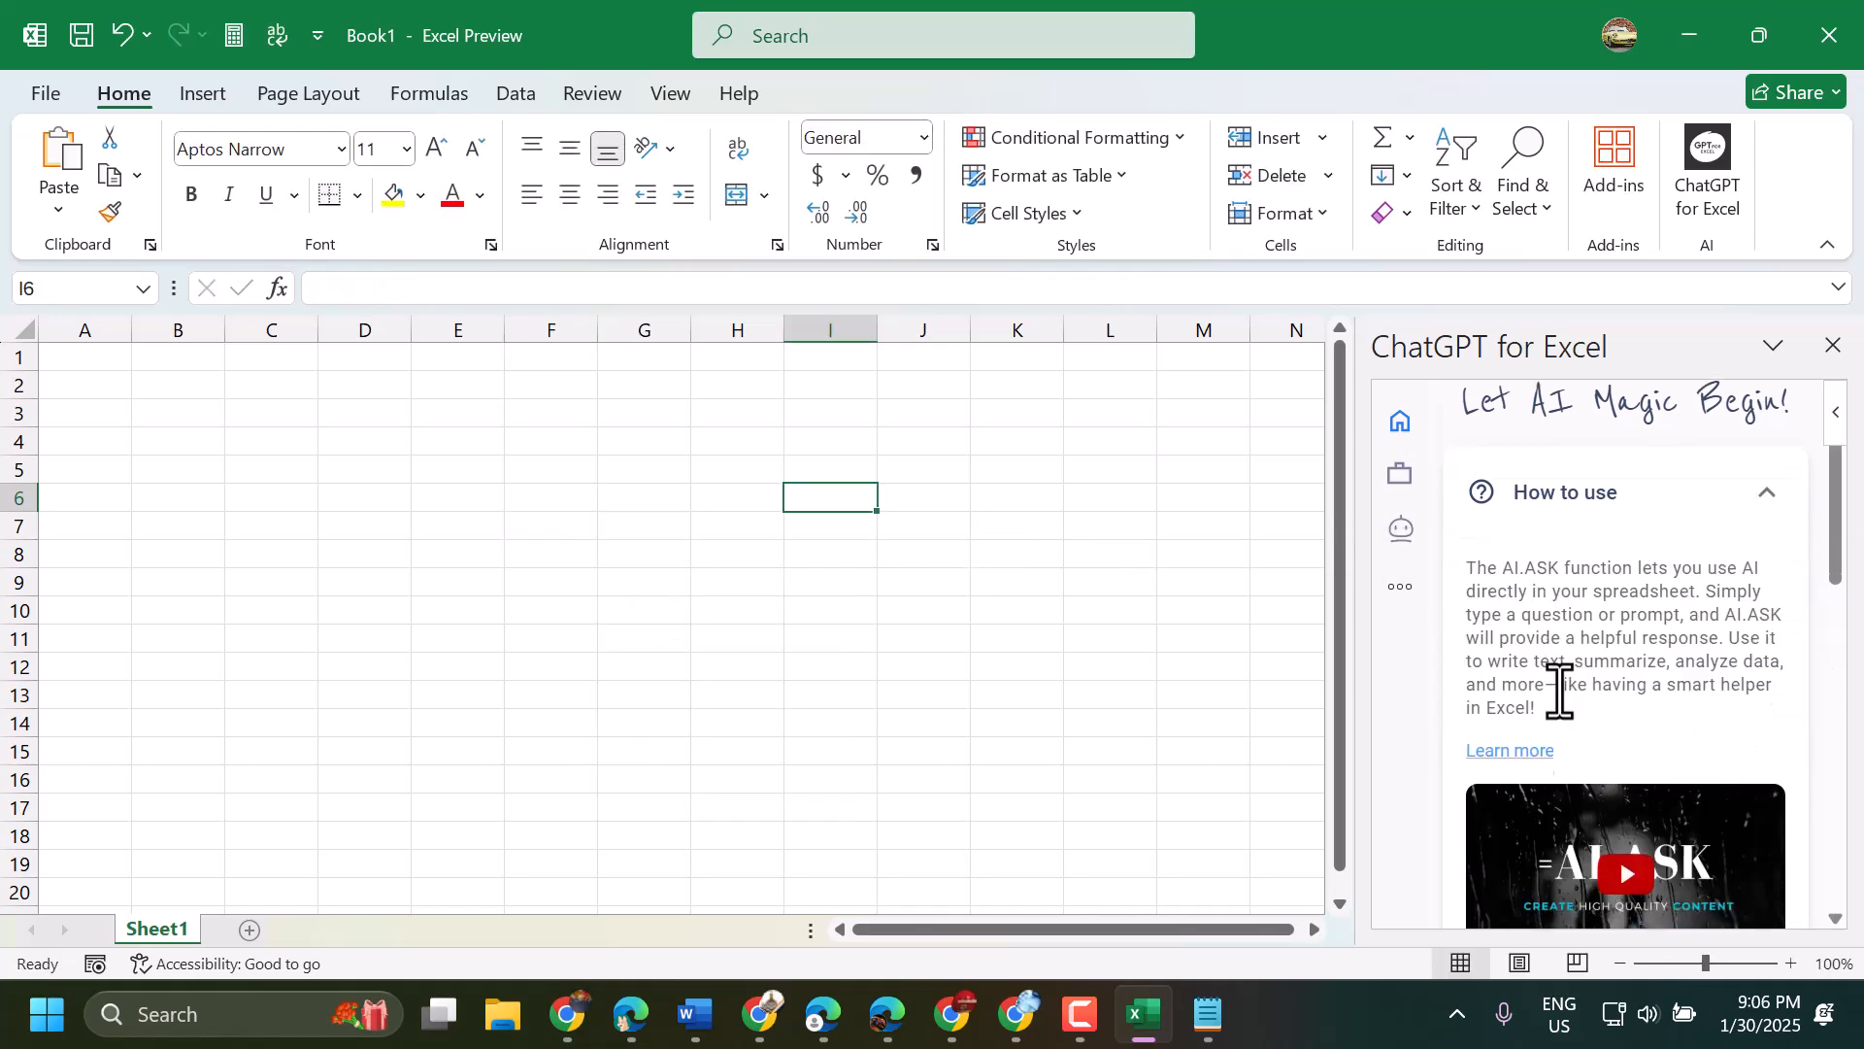
scroll(1560, 690, "down", 8)
scroll(1561, 715, "up", 3)
left_click(1665, 461)
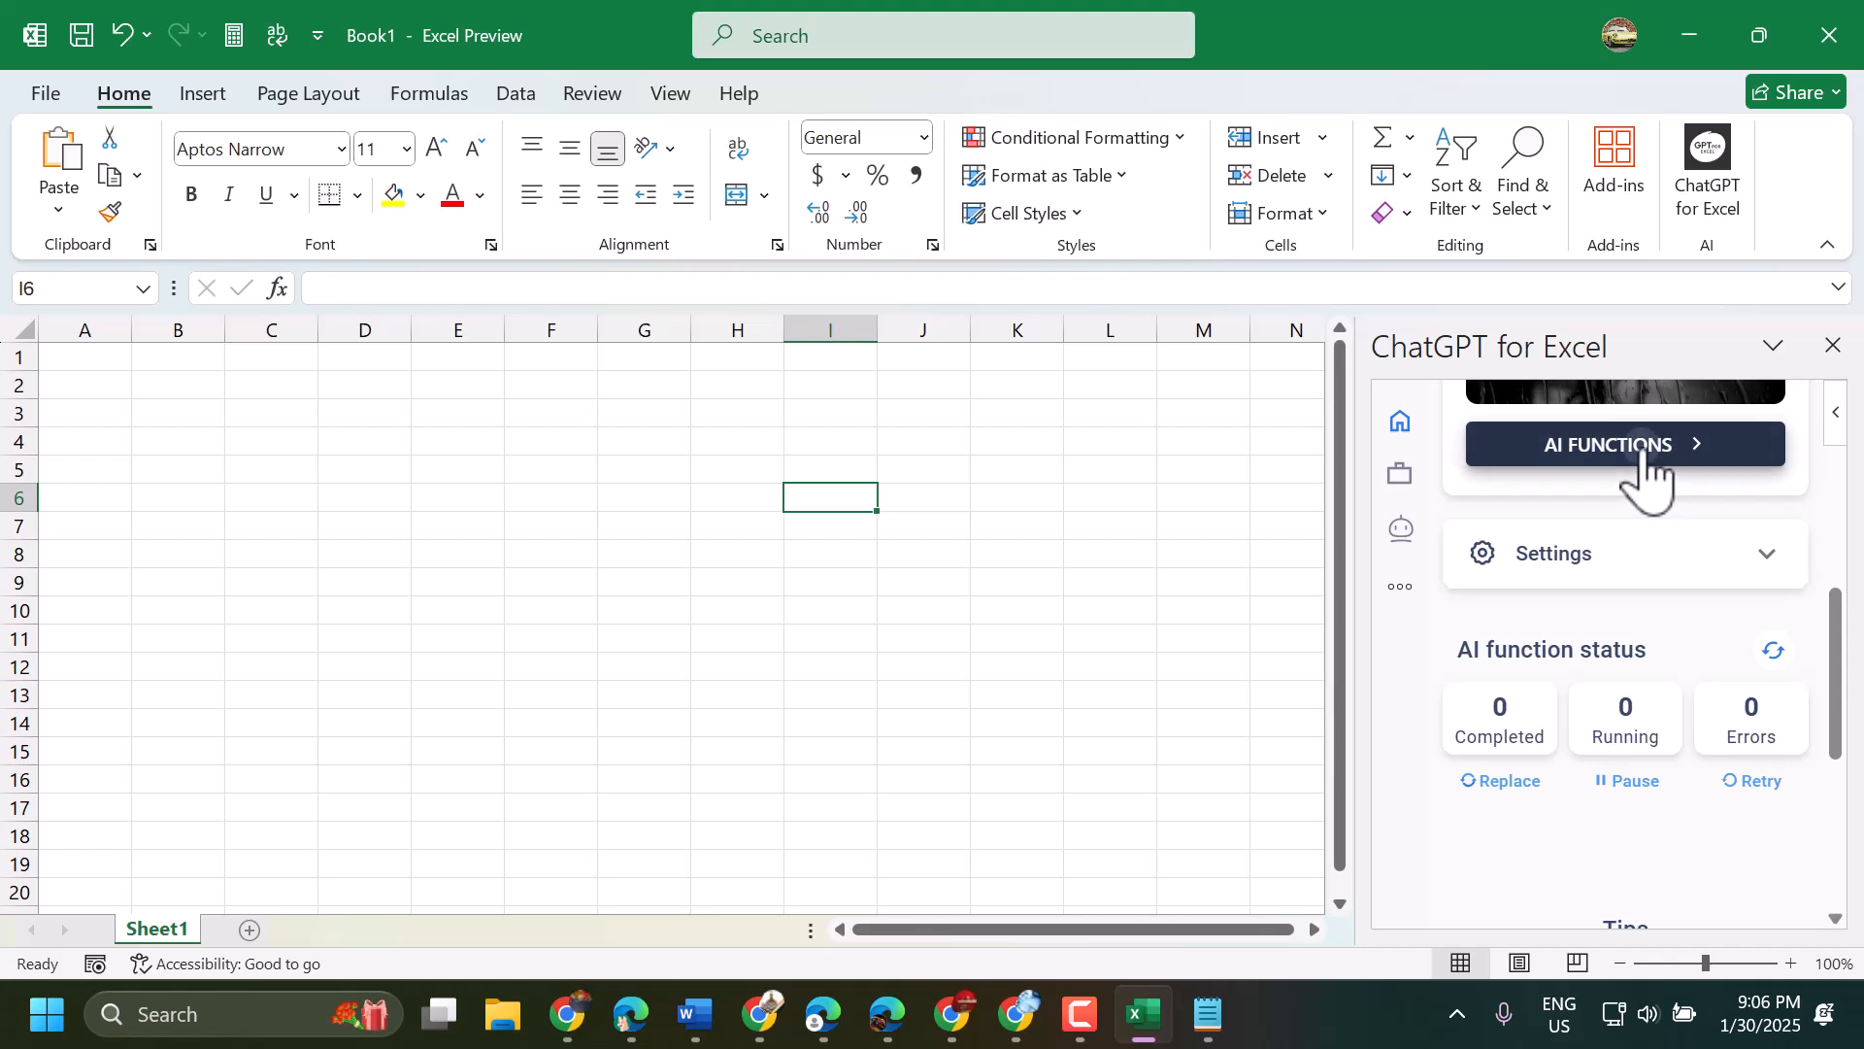
scroll(1581, 715, "up", 2)
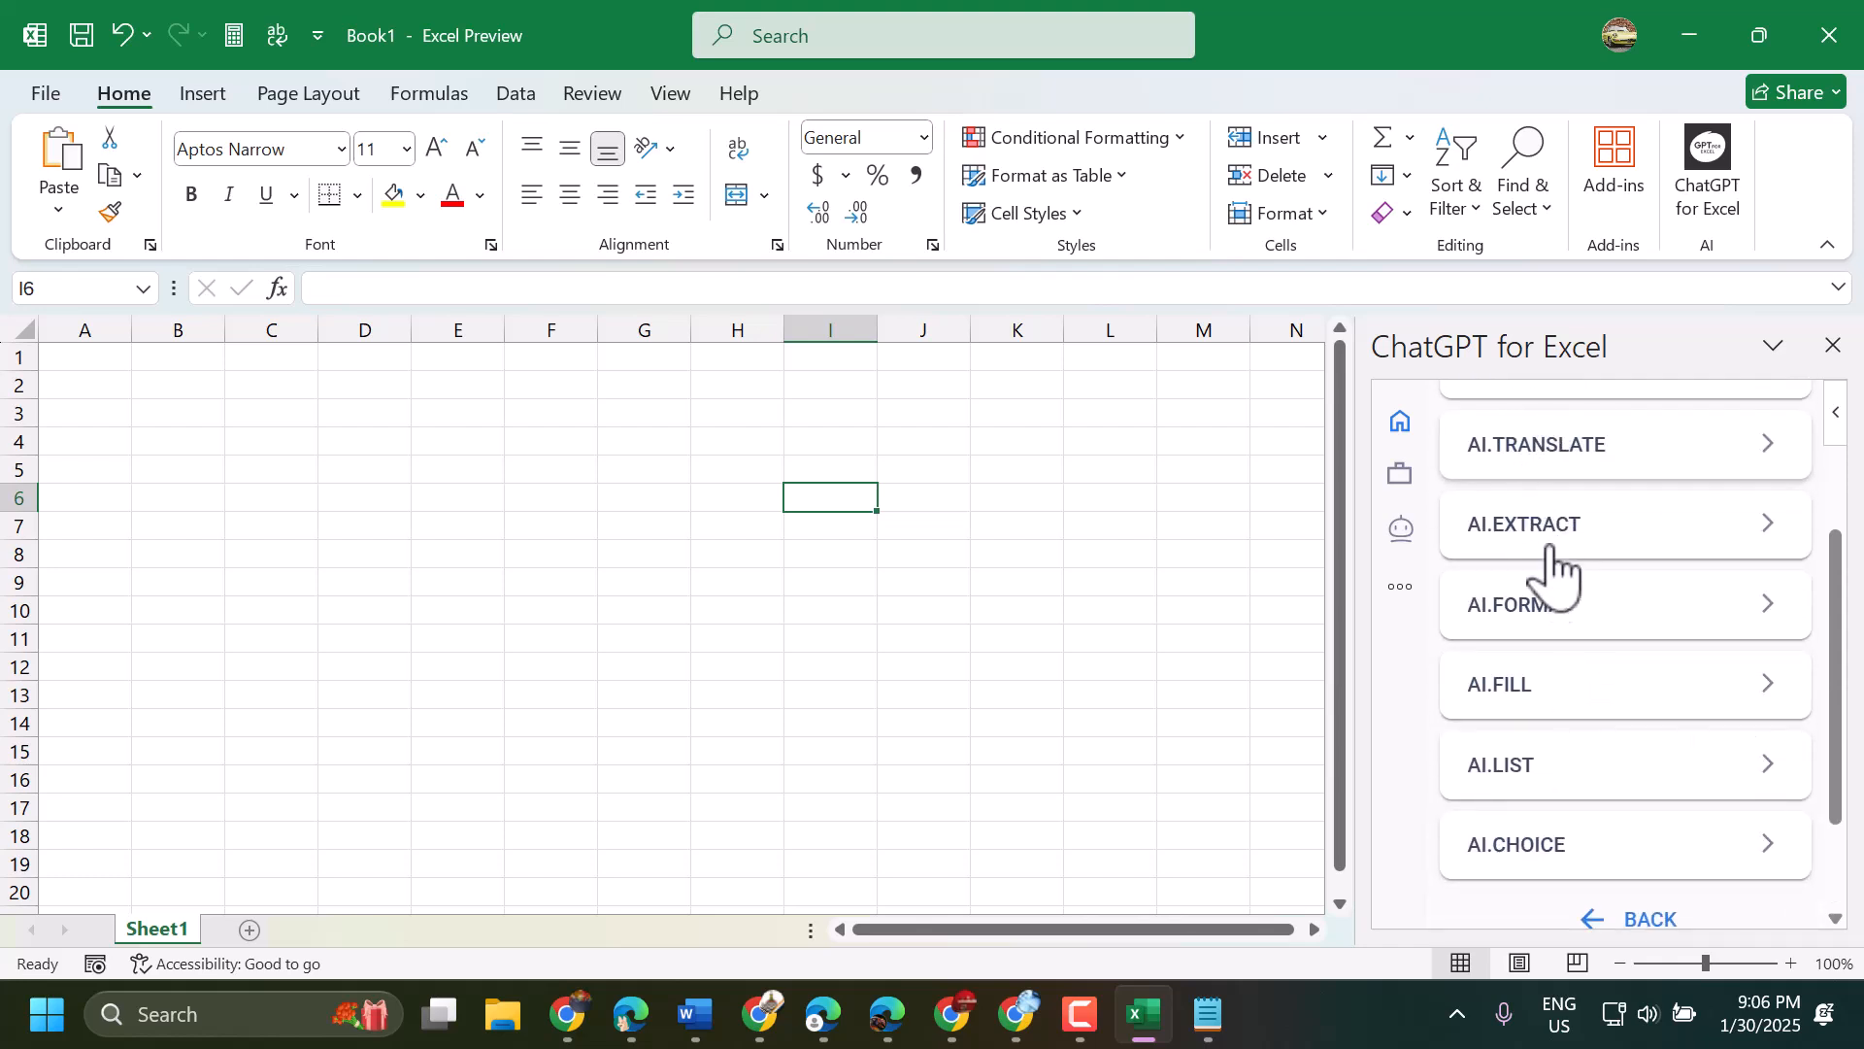
left_click(1553, 775)
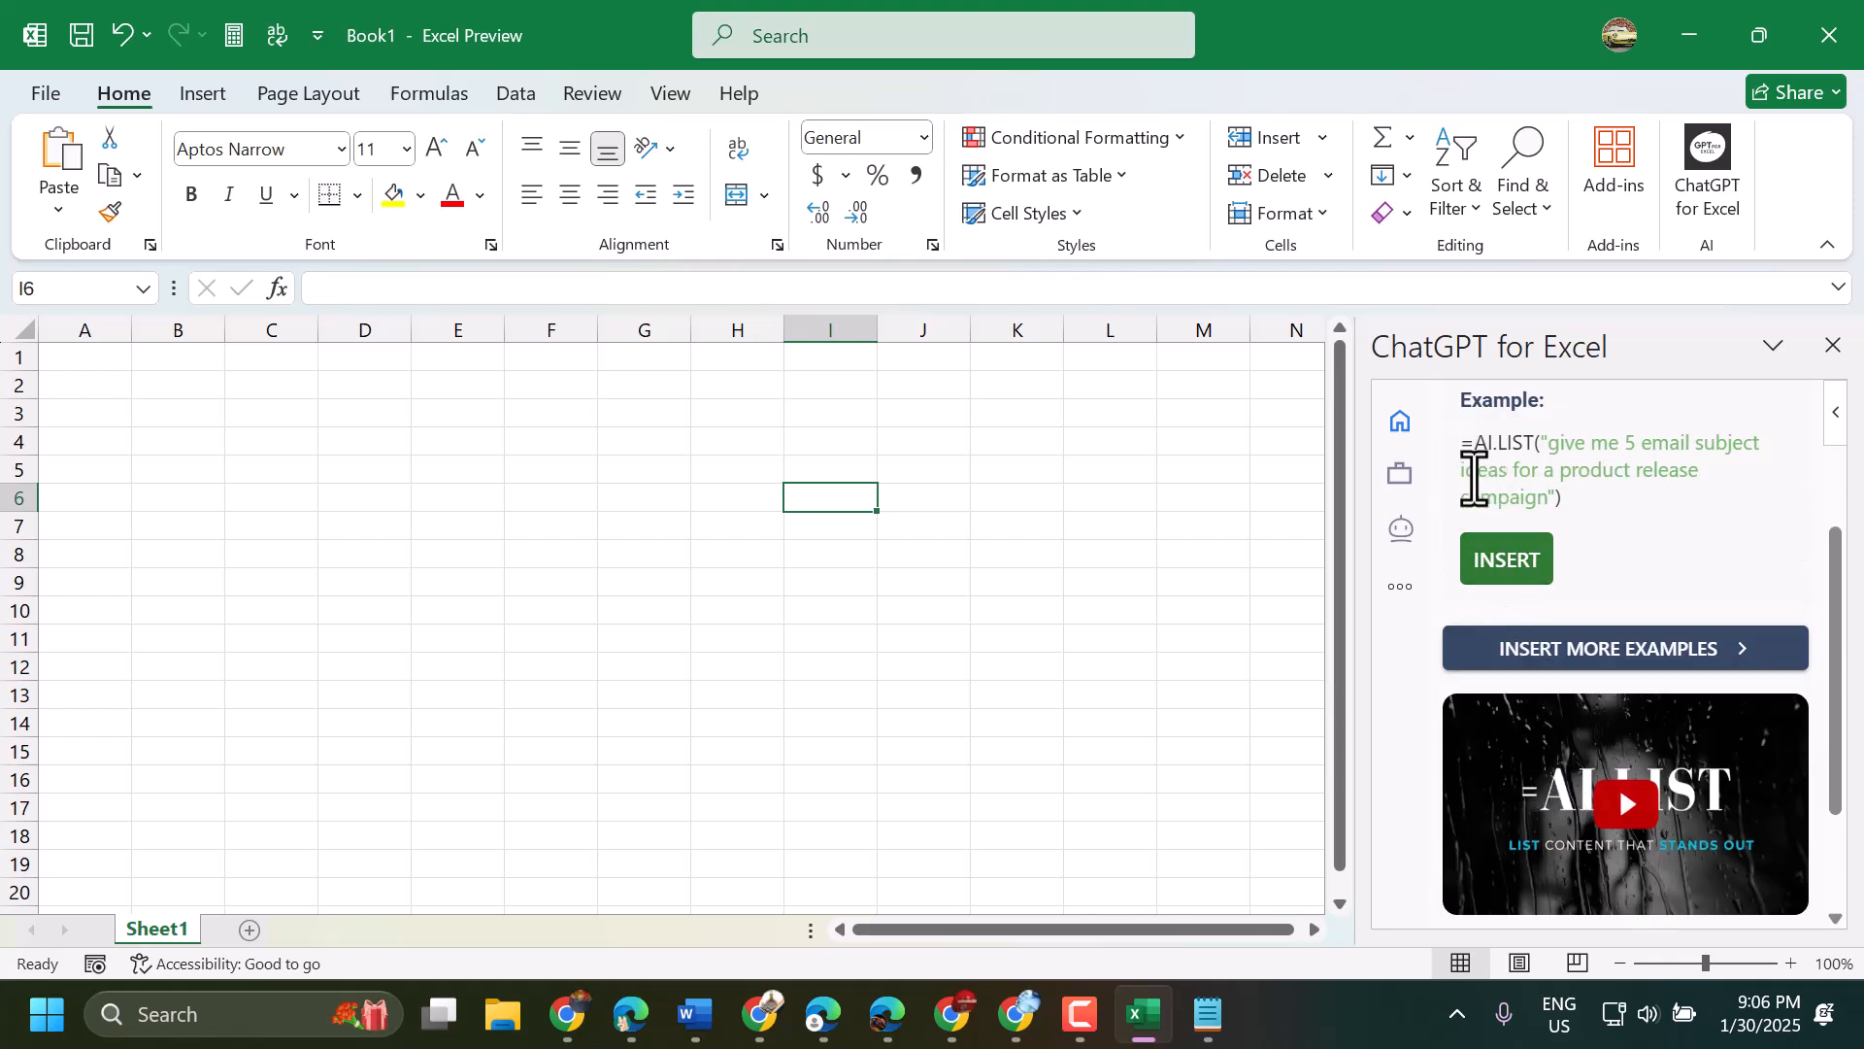
left_click(1503, 561)
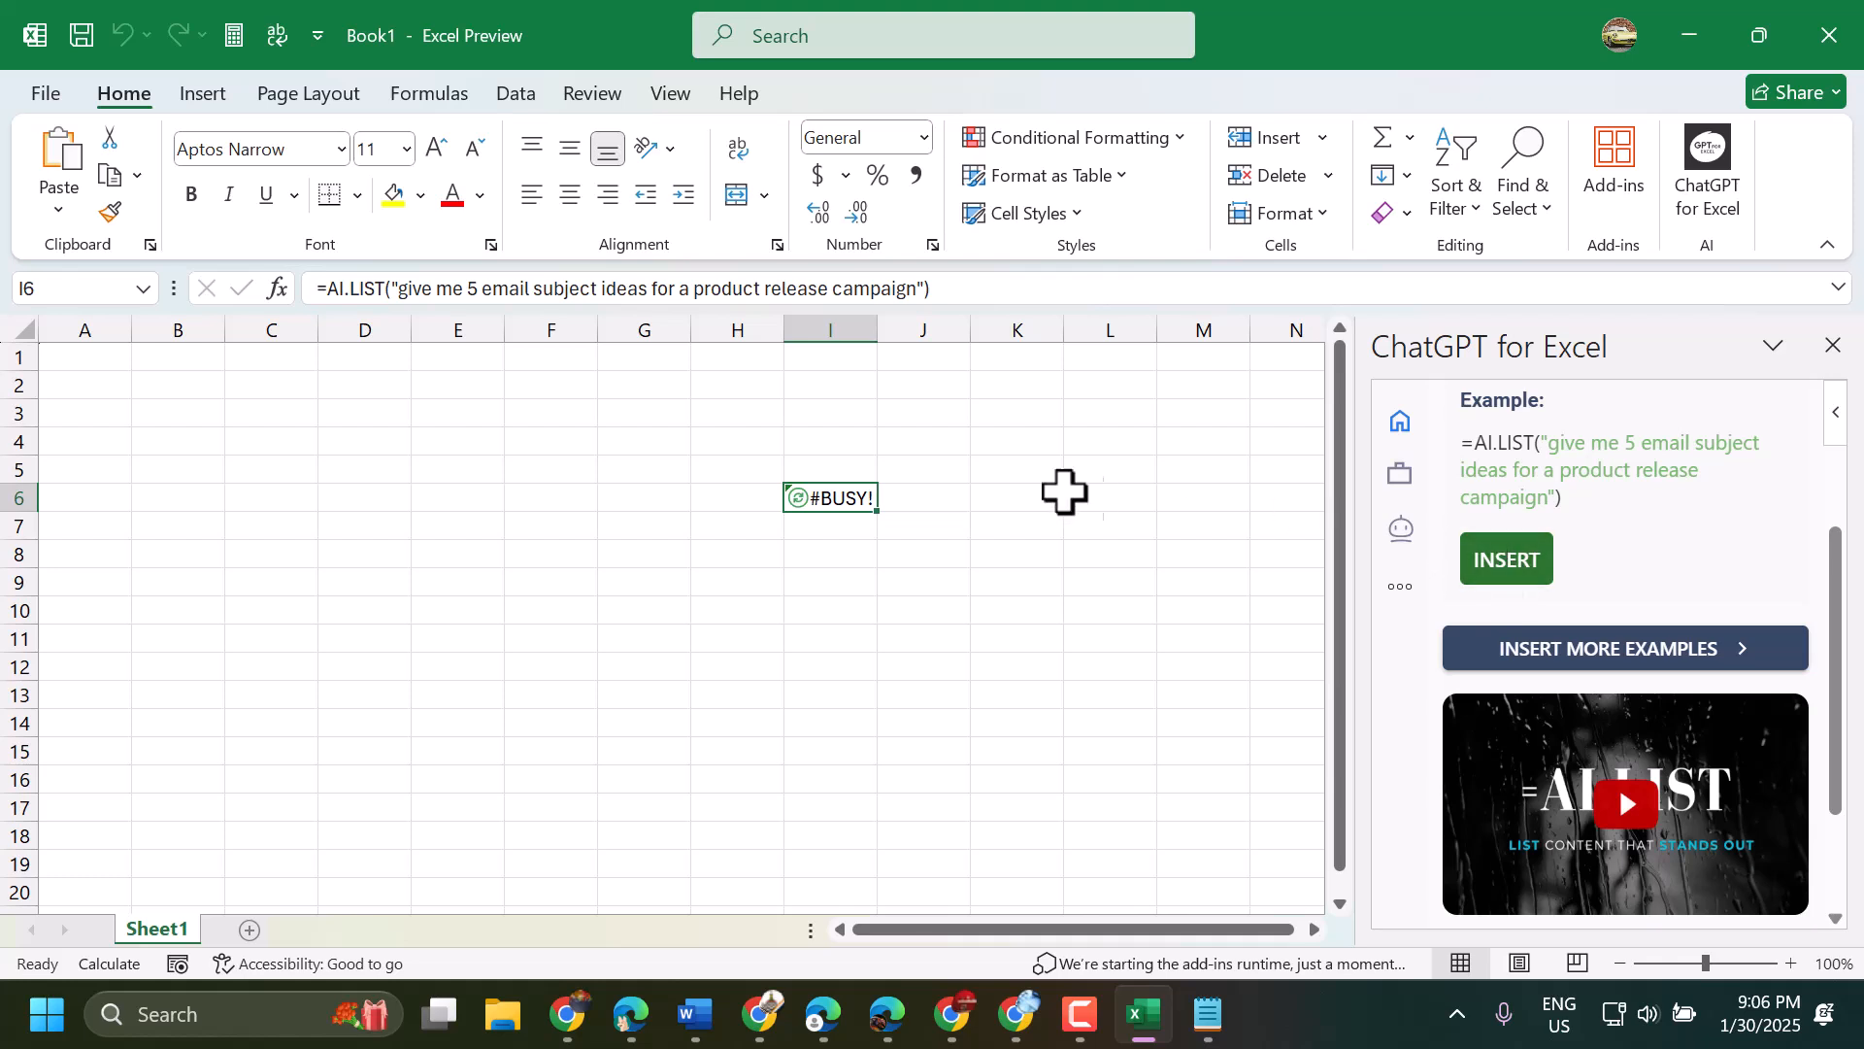
left_click_drag(877, 323, 1250, 330)
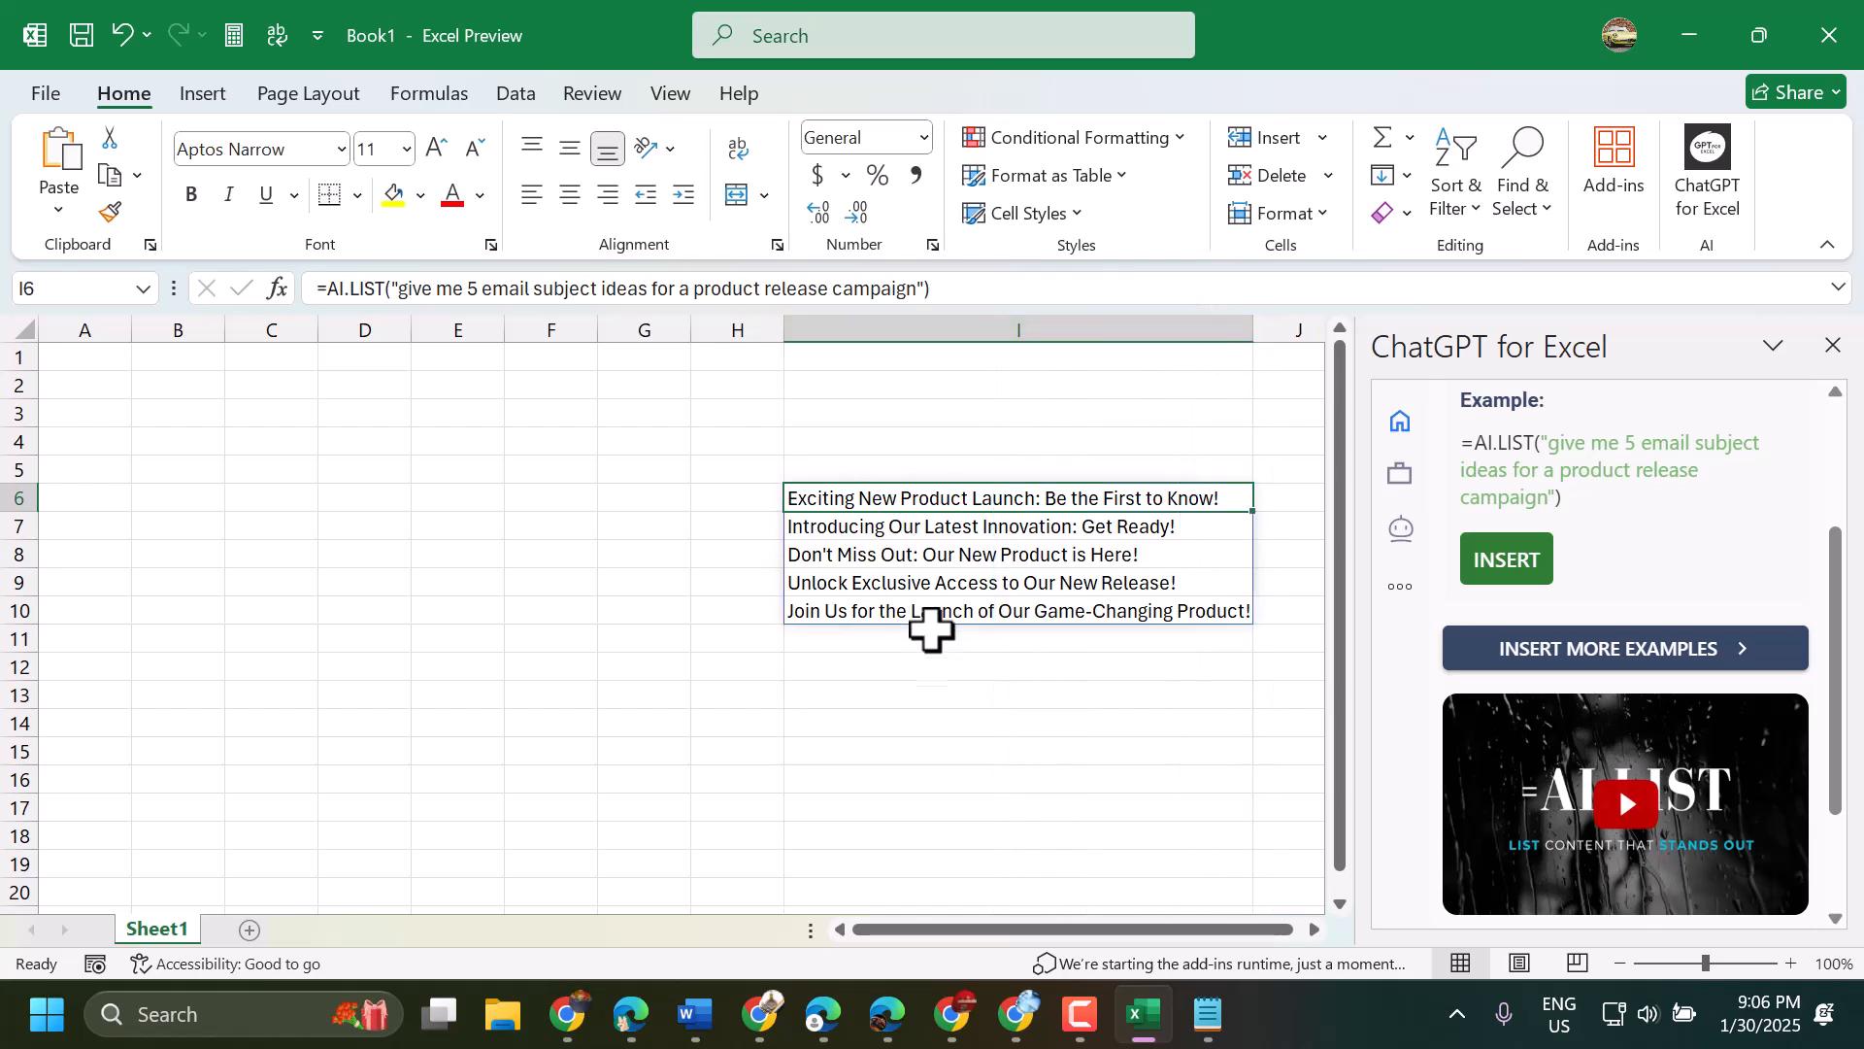
left_click(990, 666)
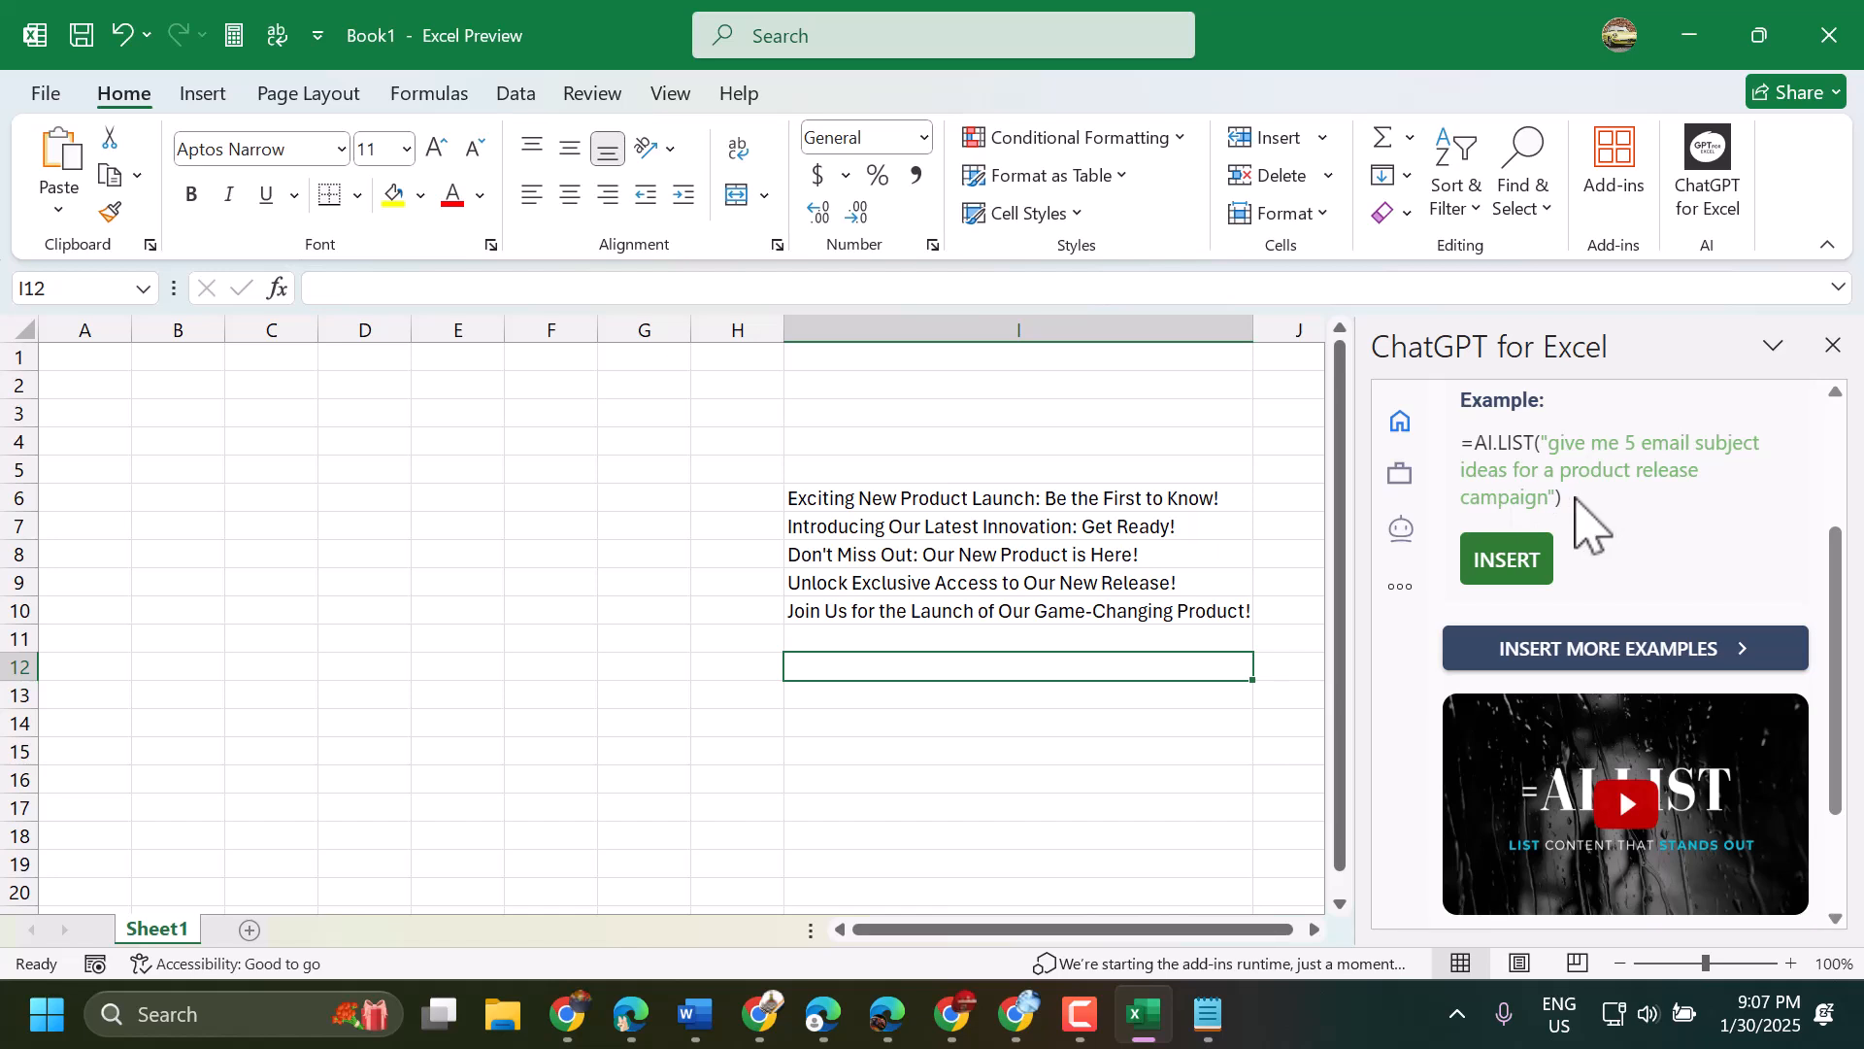
- Edit the AI.LIST formula in cell I6 to put D8=H7 directly after its equals sign and commit the formula
left_click_drag(1554, 508, 795, 495)
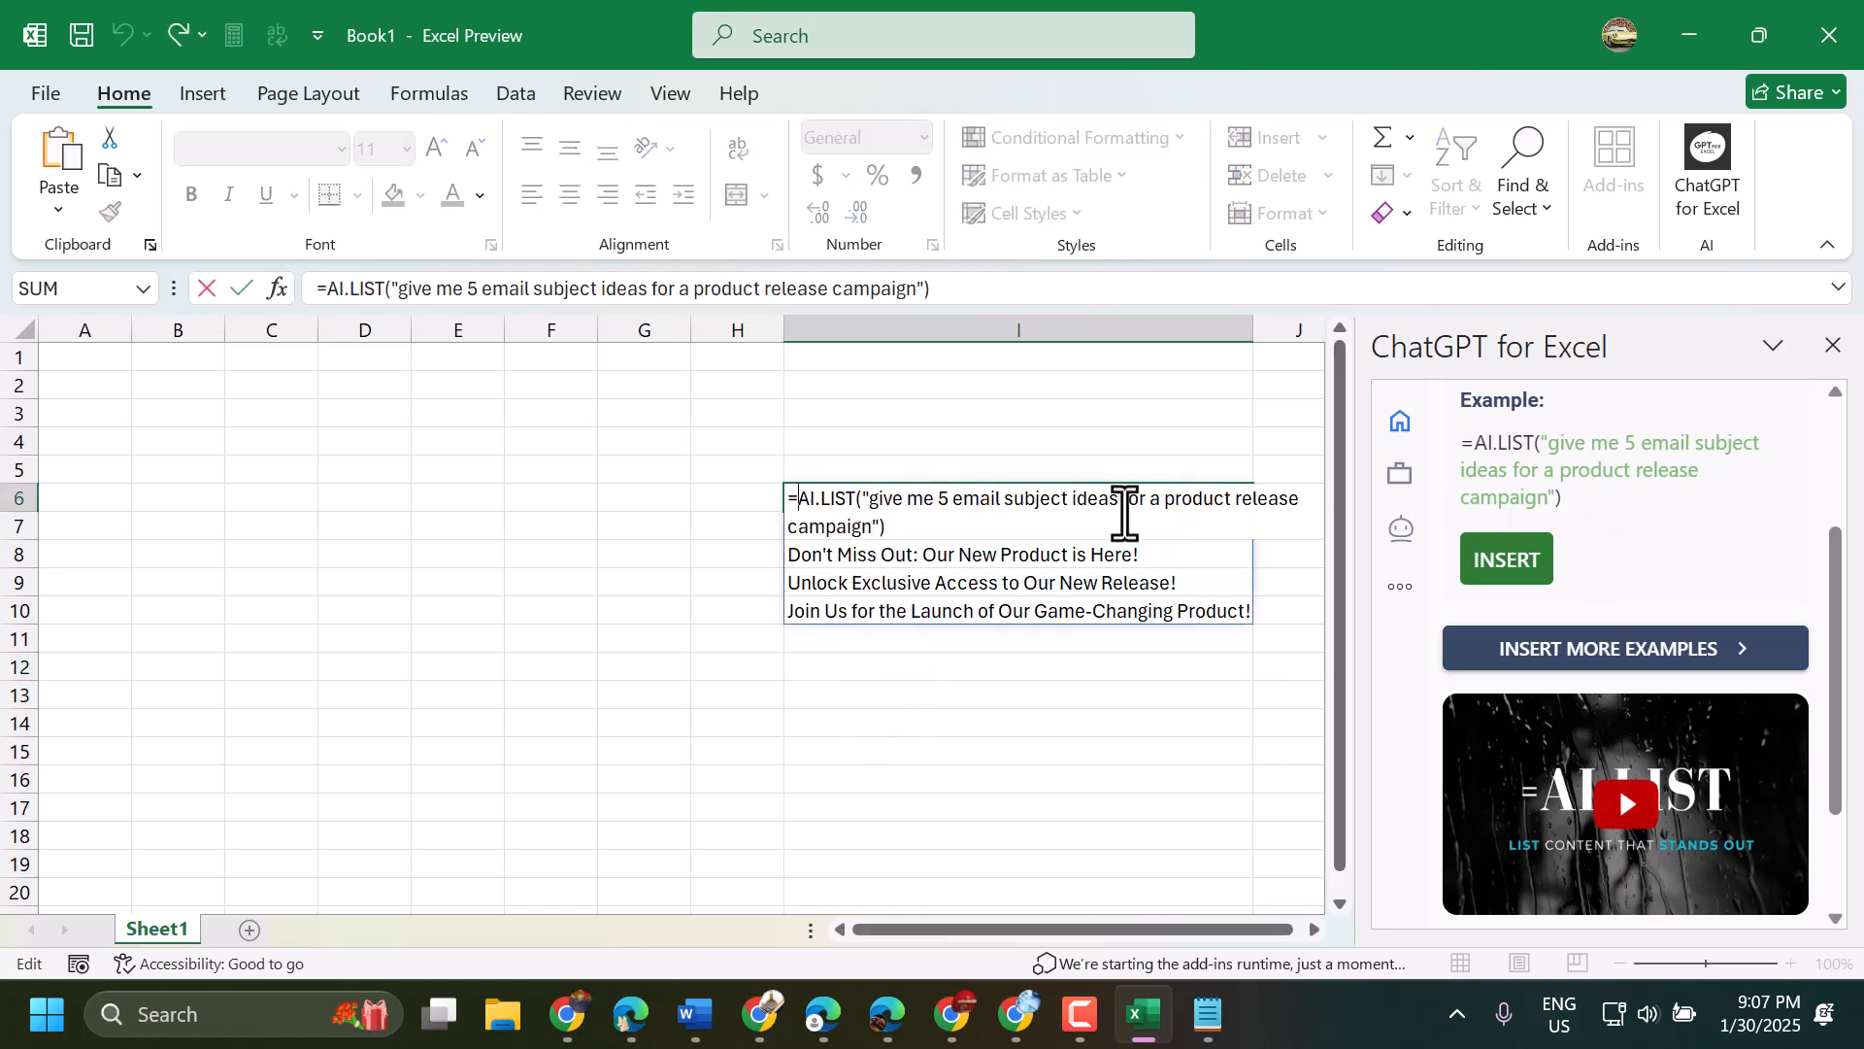
left_click(1037, 727)
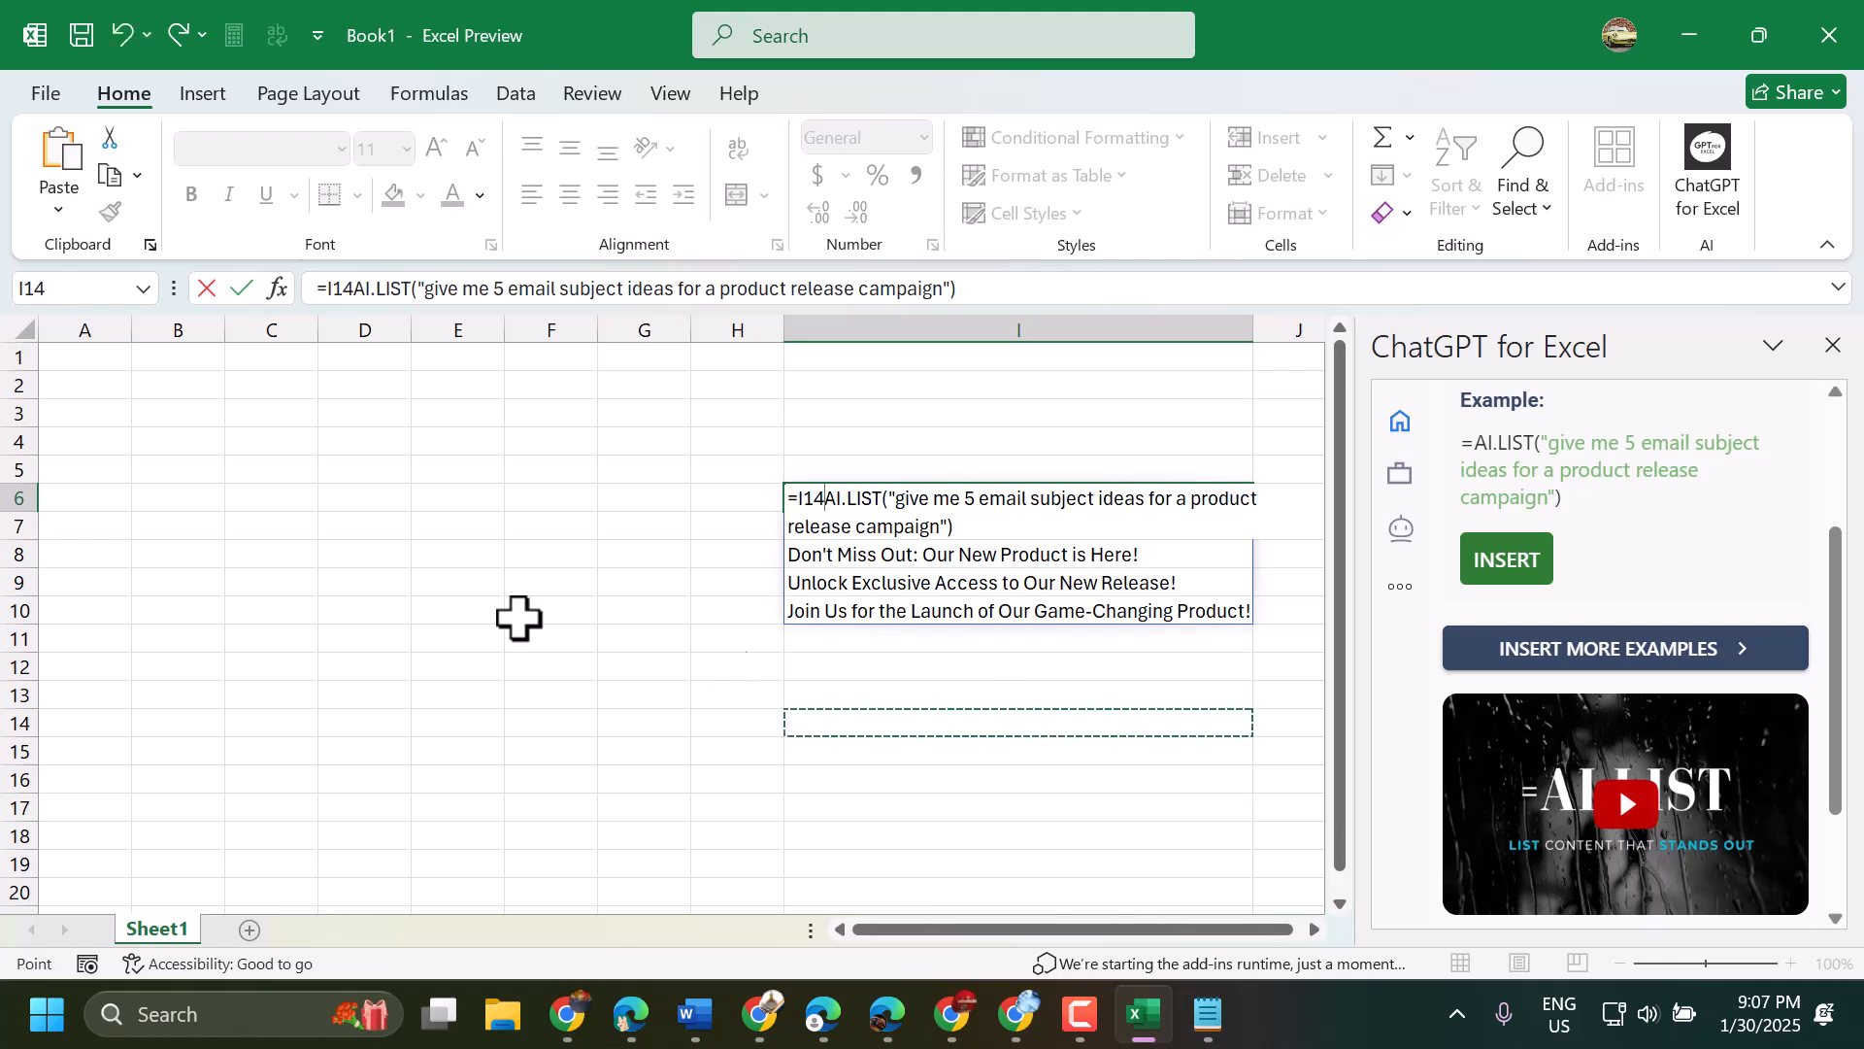
left_click(330, 549)
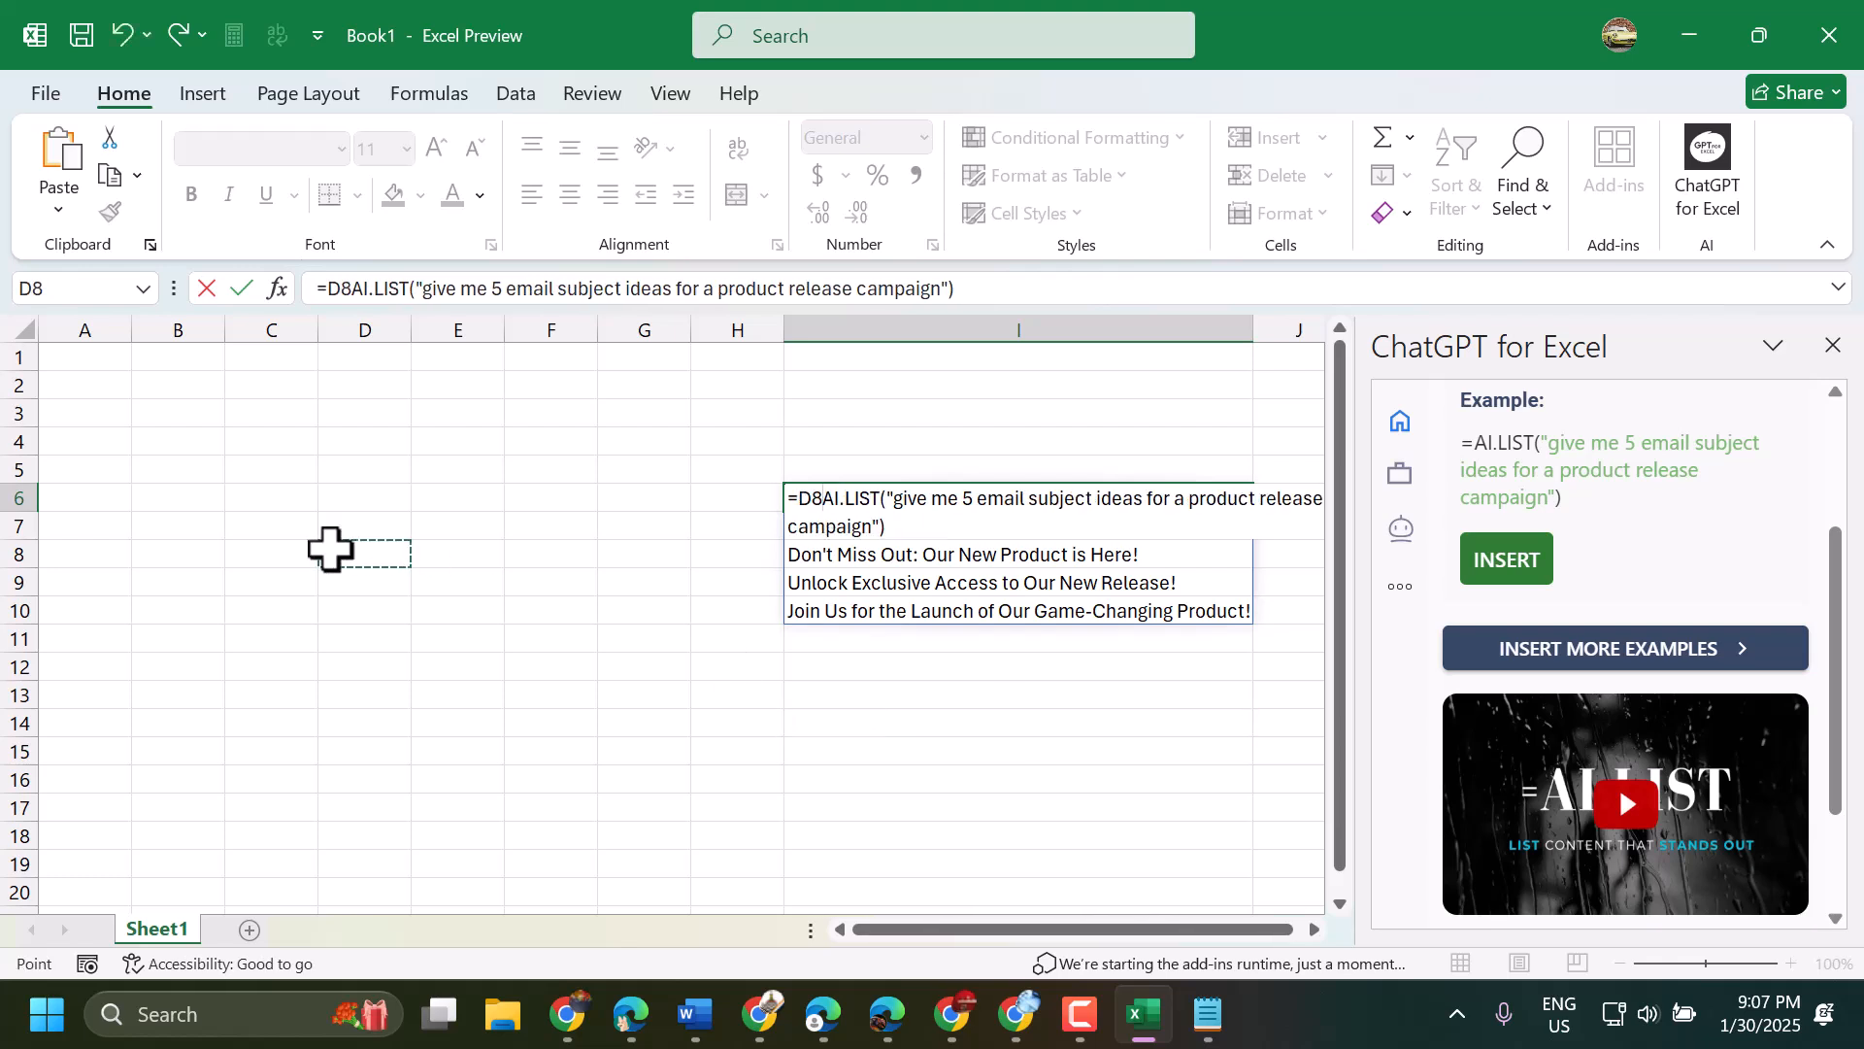
type("=")
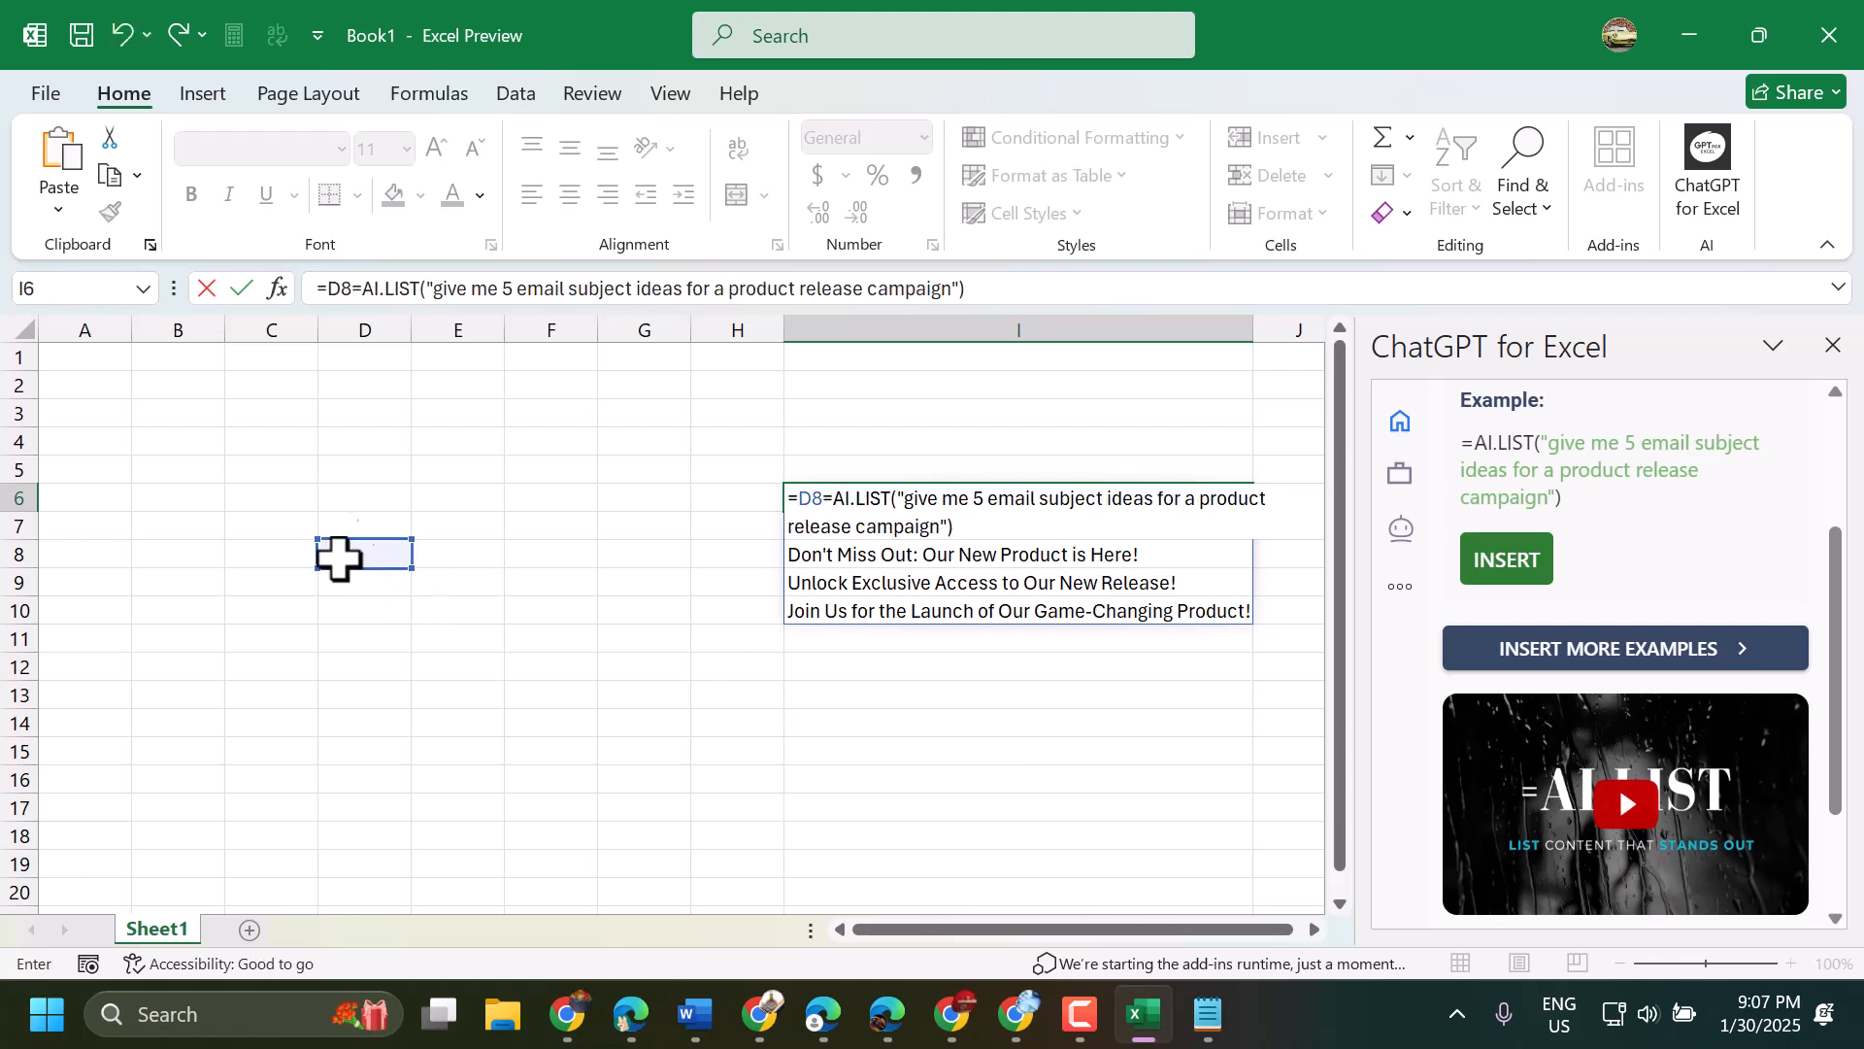
left_click(707, 528)
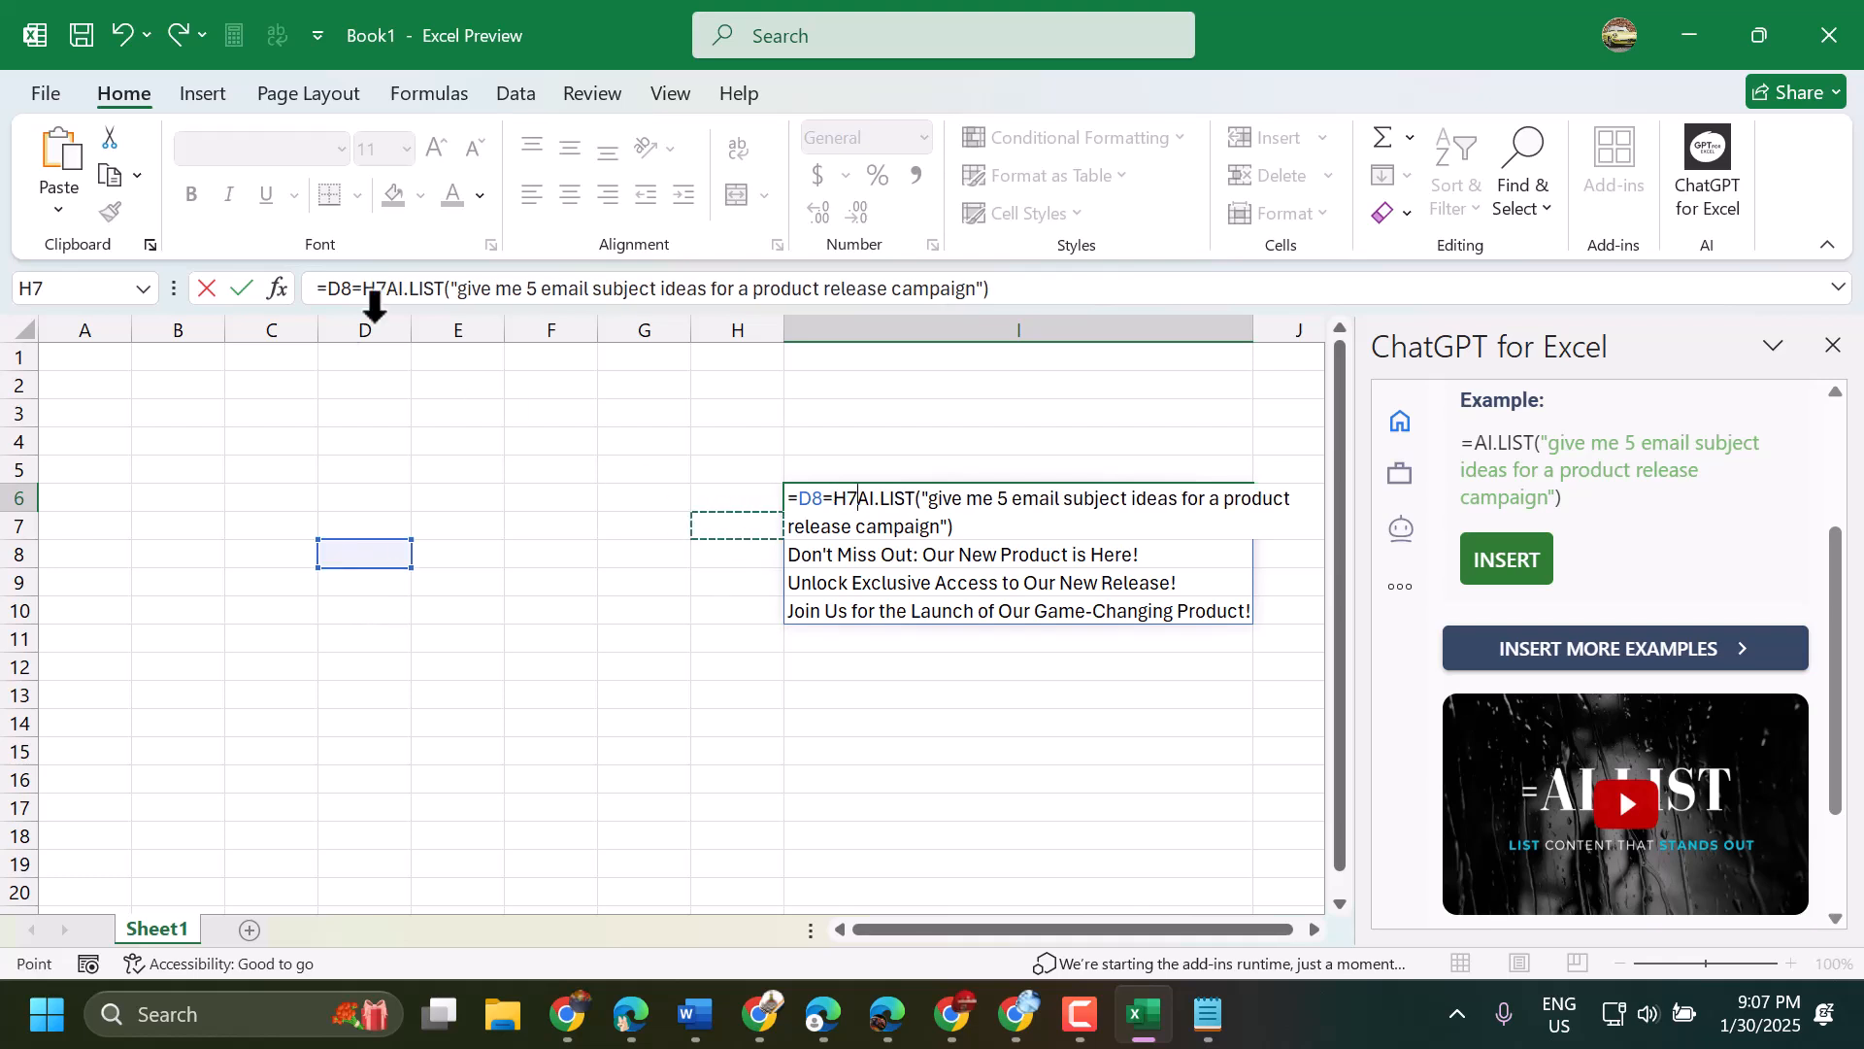
left_click(240, 289)
- Enter an AI.LIST formula in cell D4 with the prompt "create fruit list"
left_click(348, 439)
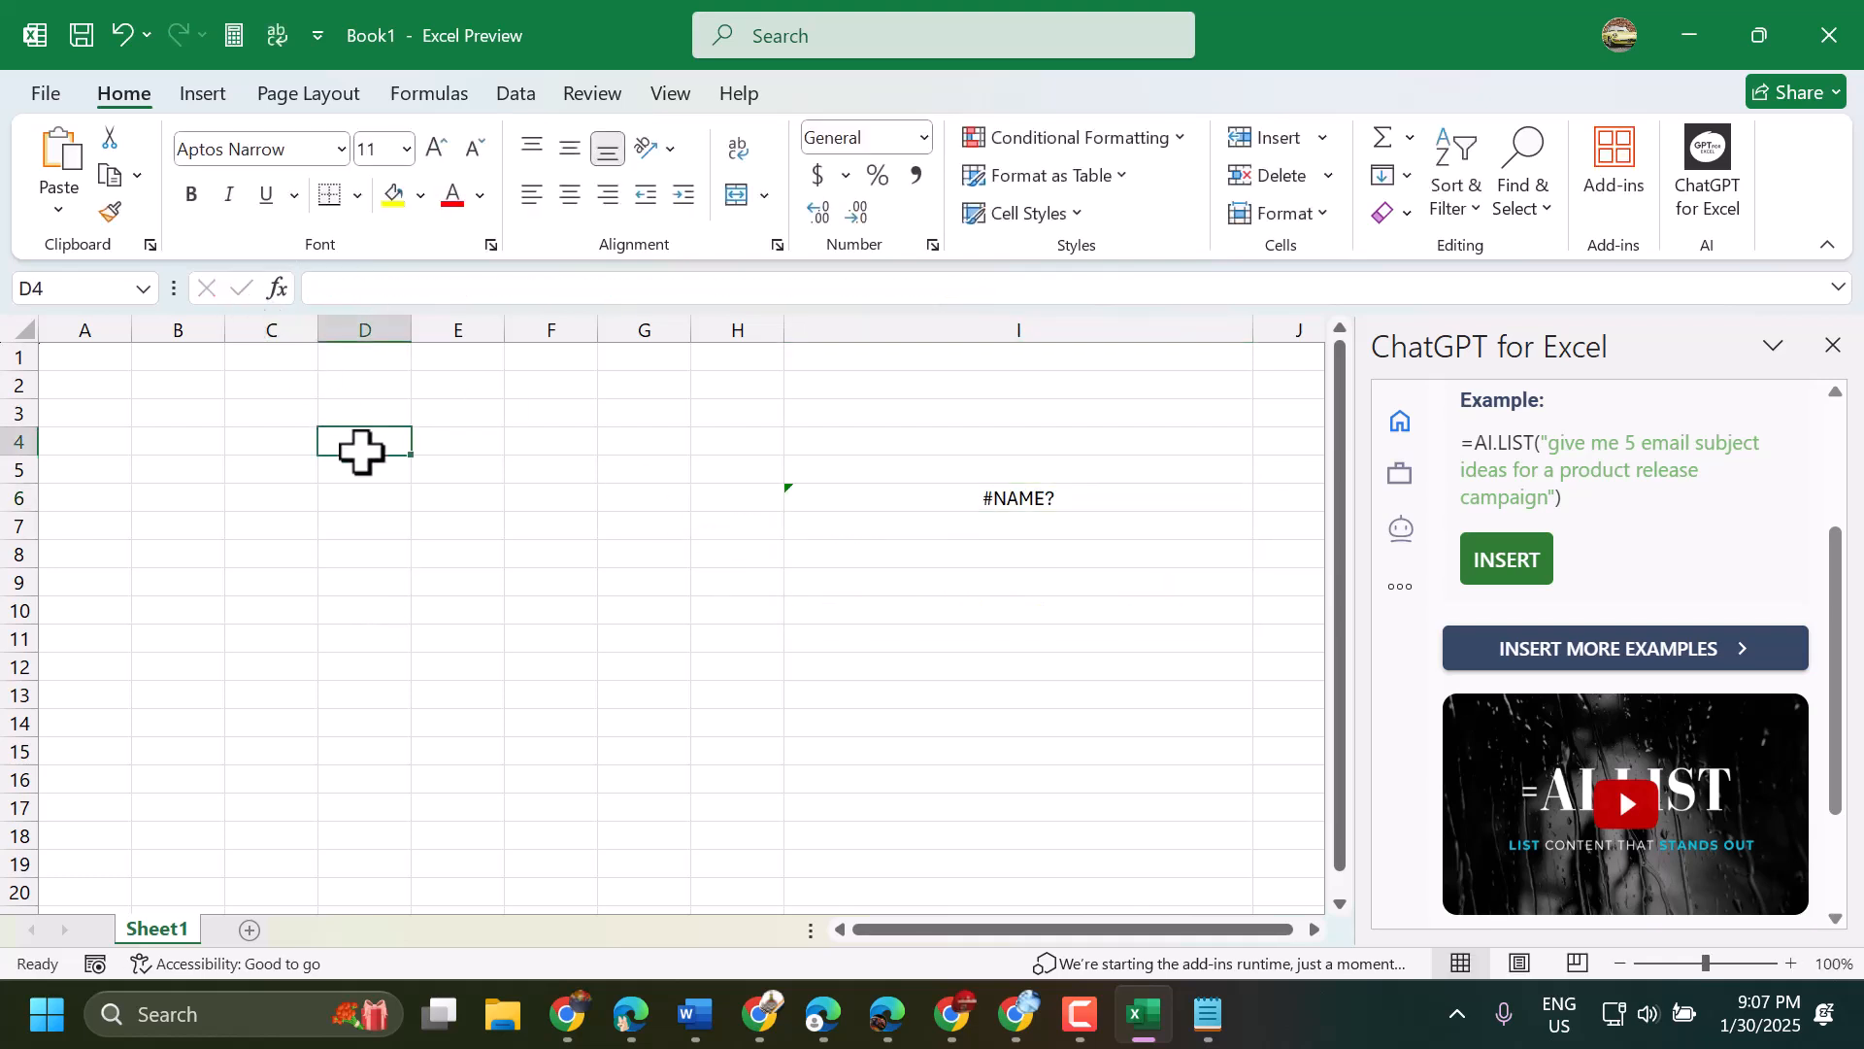
type("=")
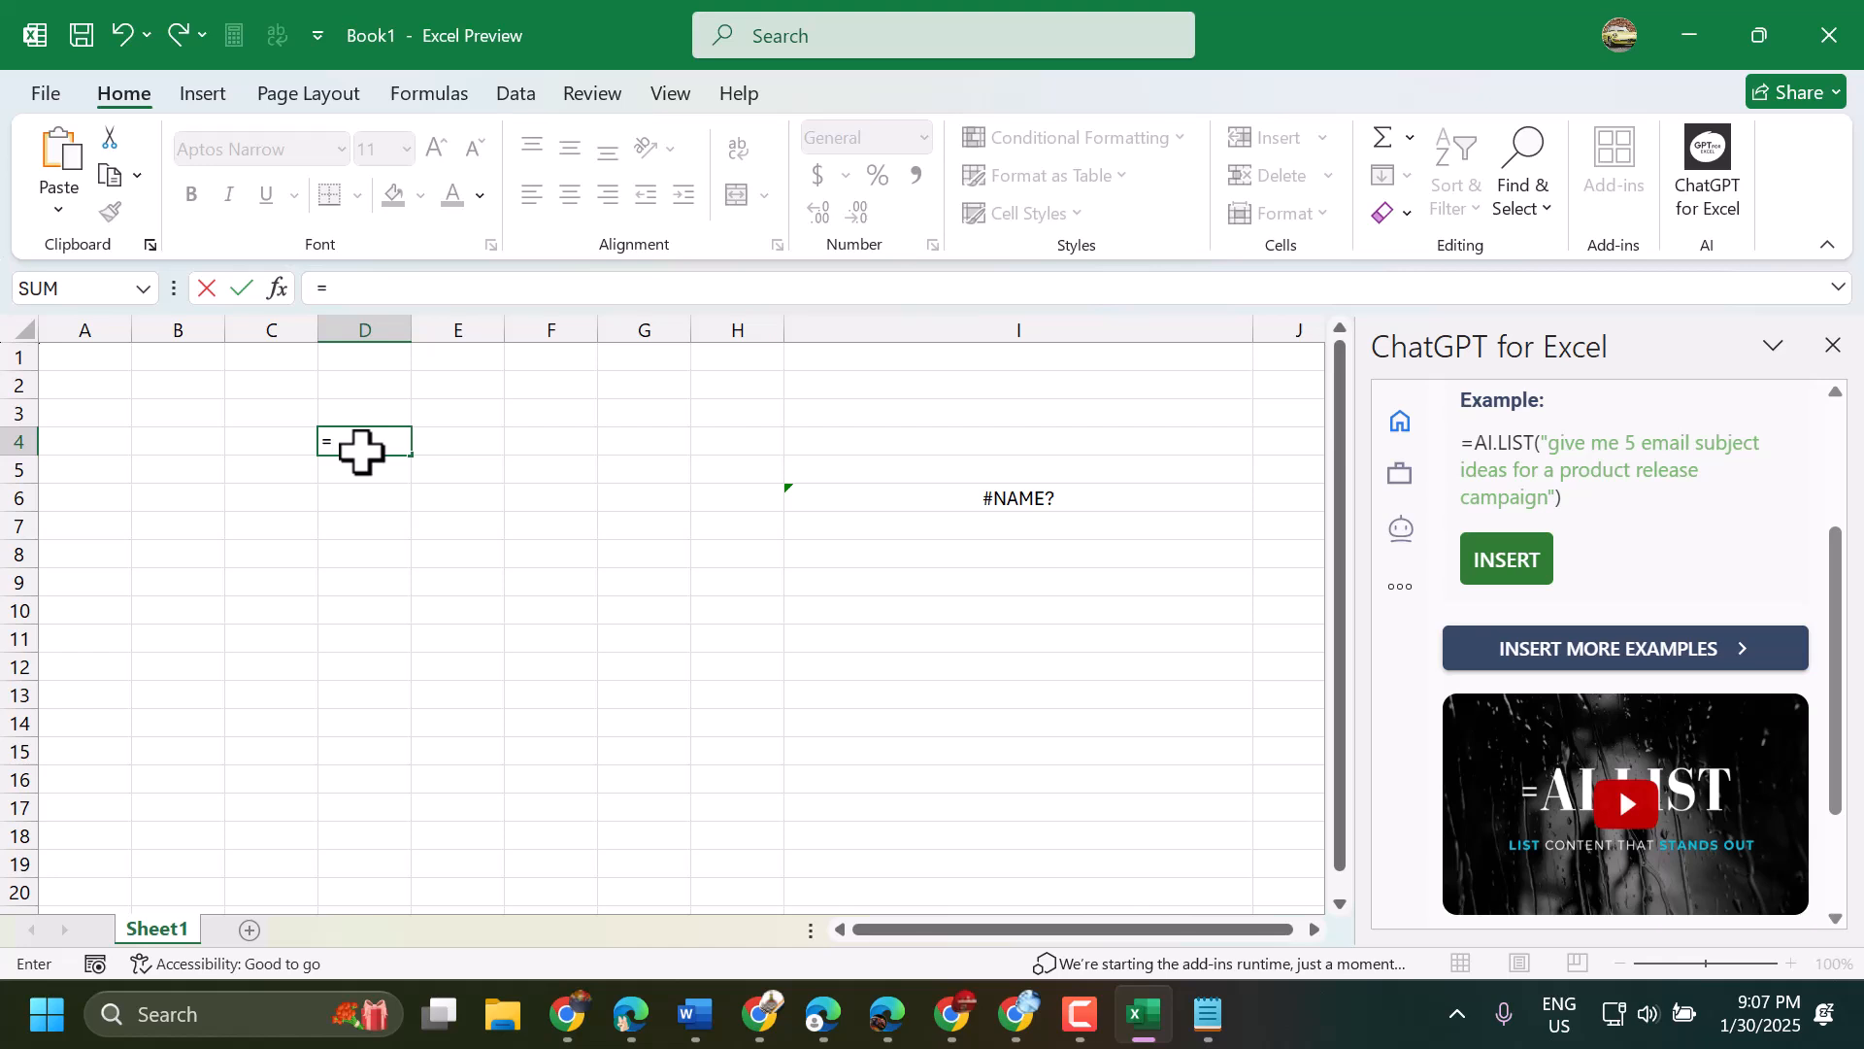
type("ai")
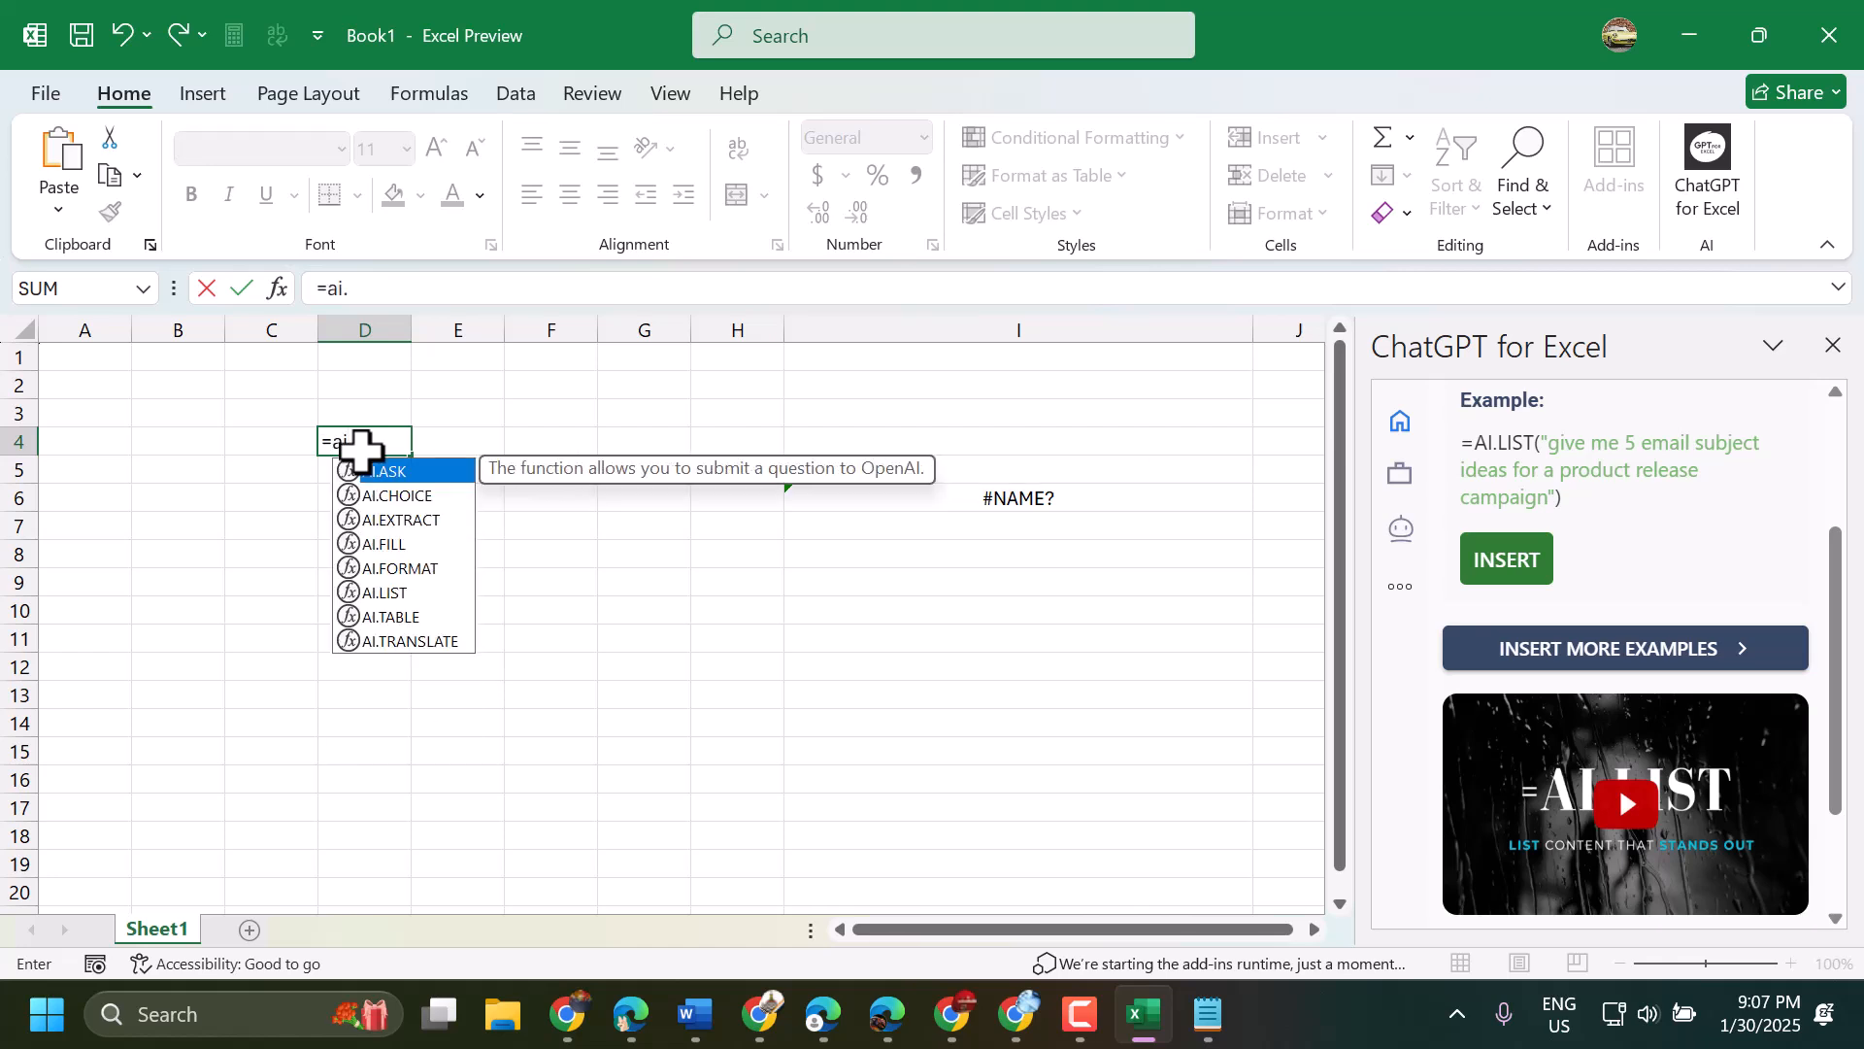
type(".")
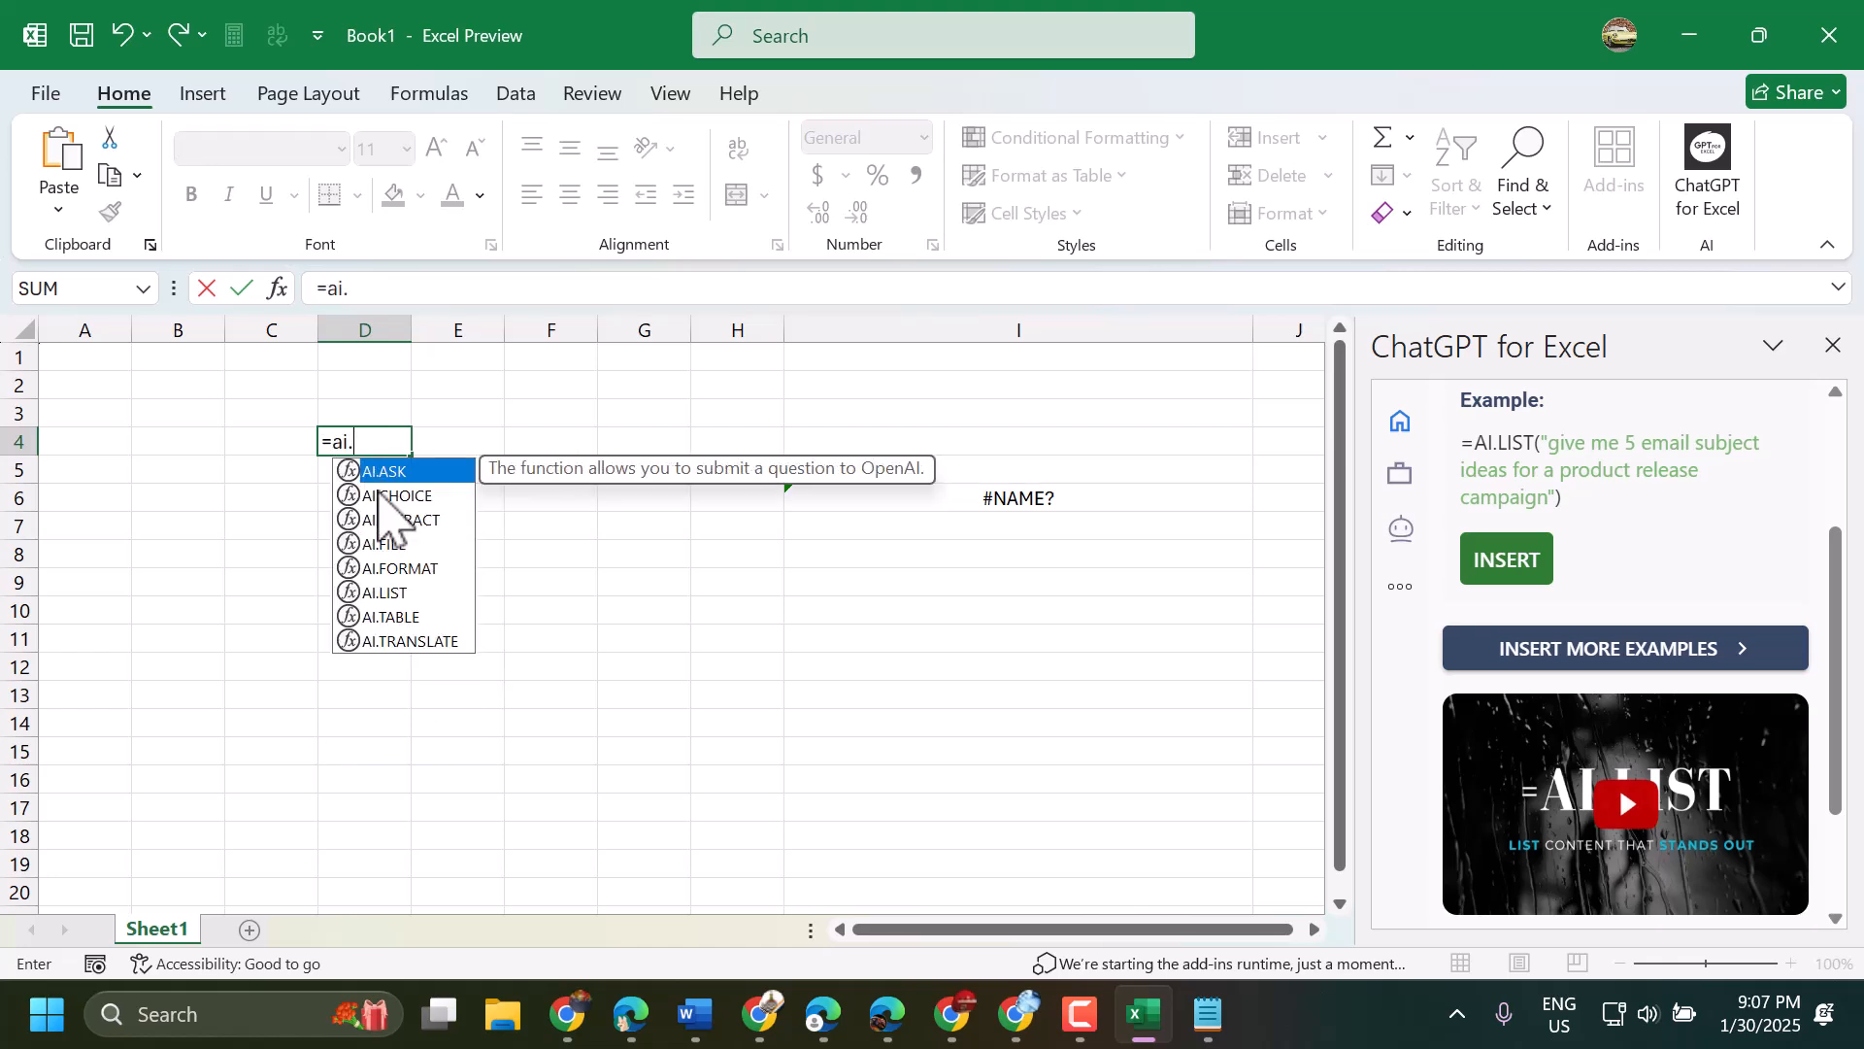
double_click(418, 594)
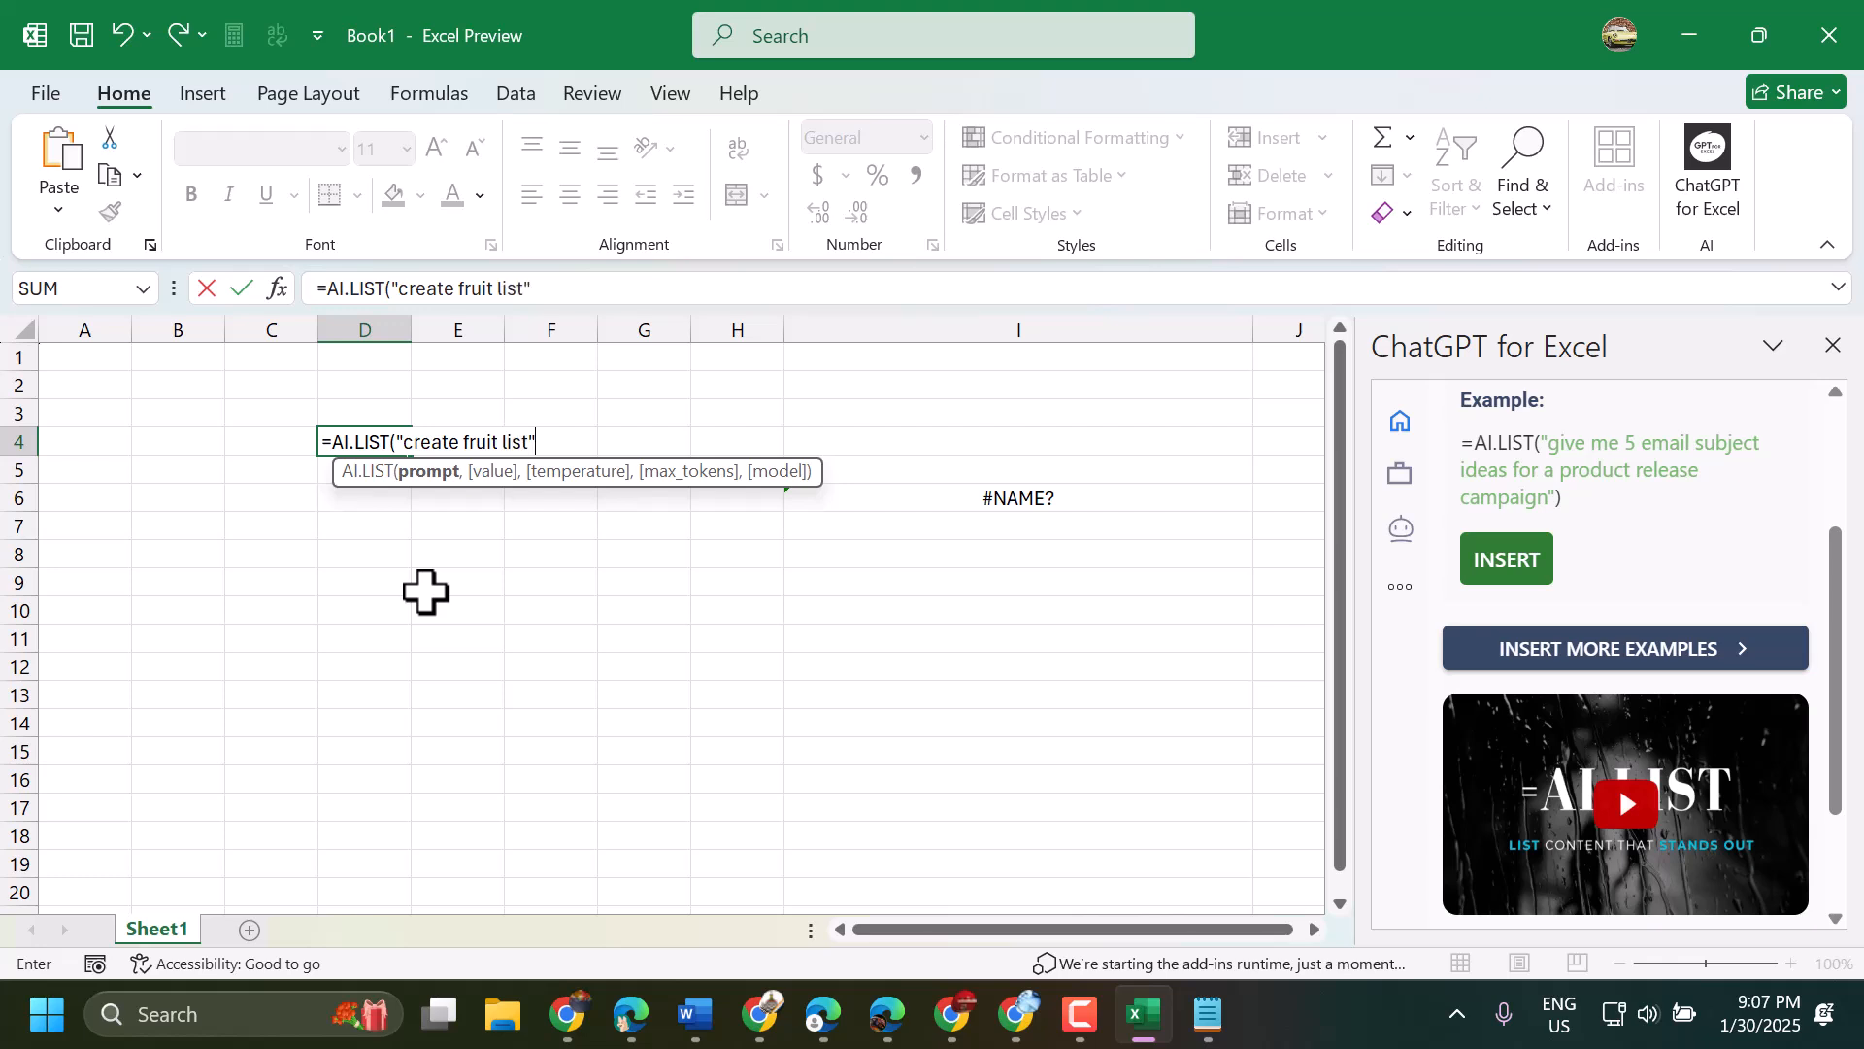
key("Return")
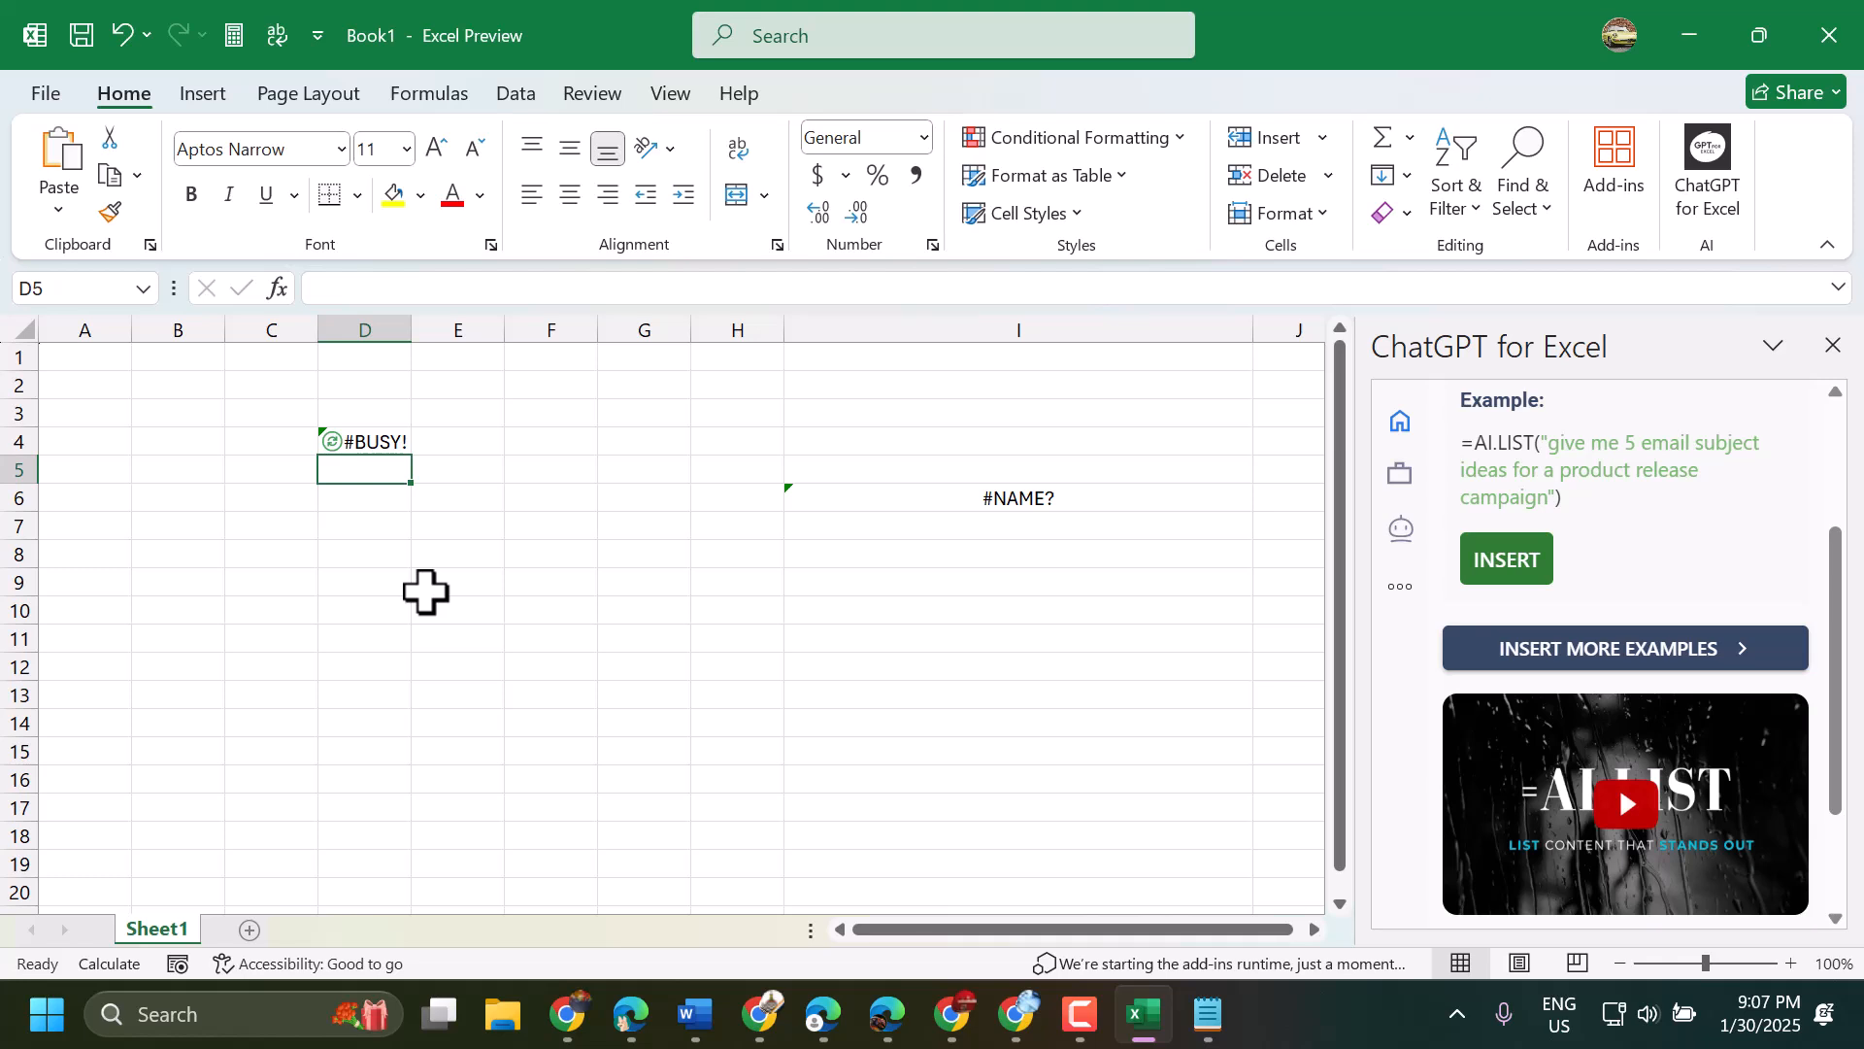
- Widen column D, look through the generated fruit list and select all of it
left_click_drag(415, 326, 486, 327)
scroll(602, 532, "down", 4)
scroll(602, 532, "up", 3)
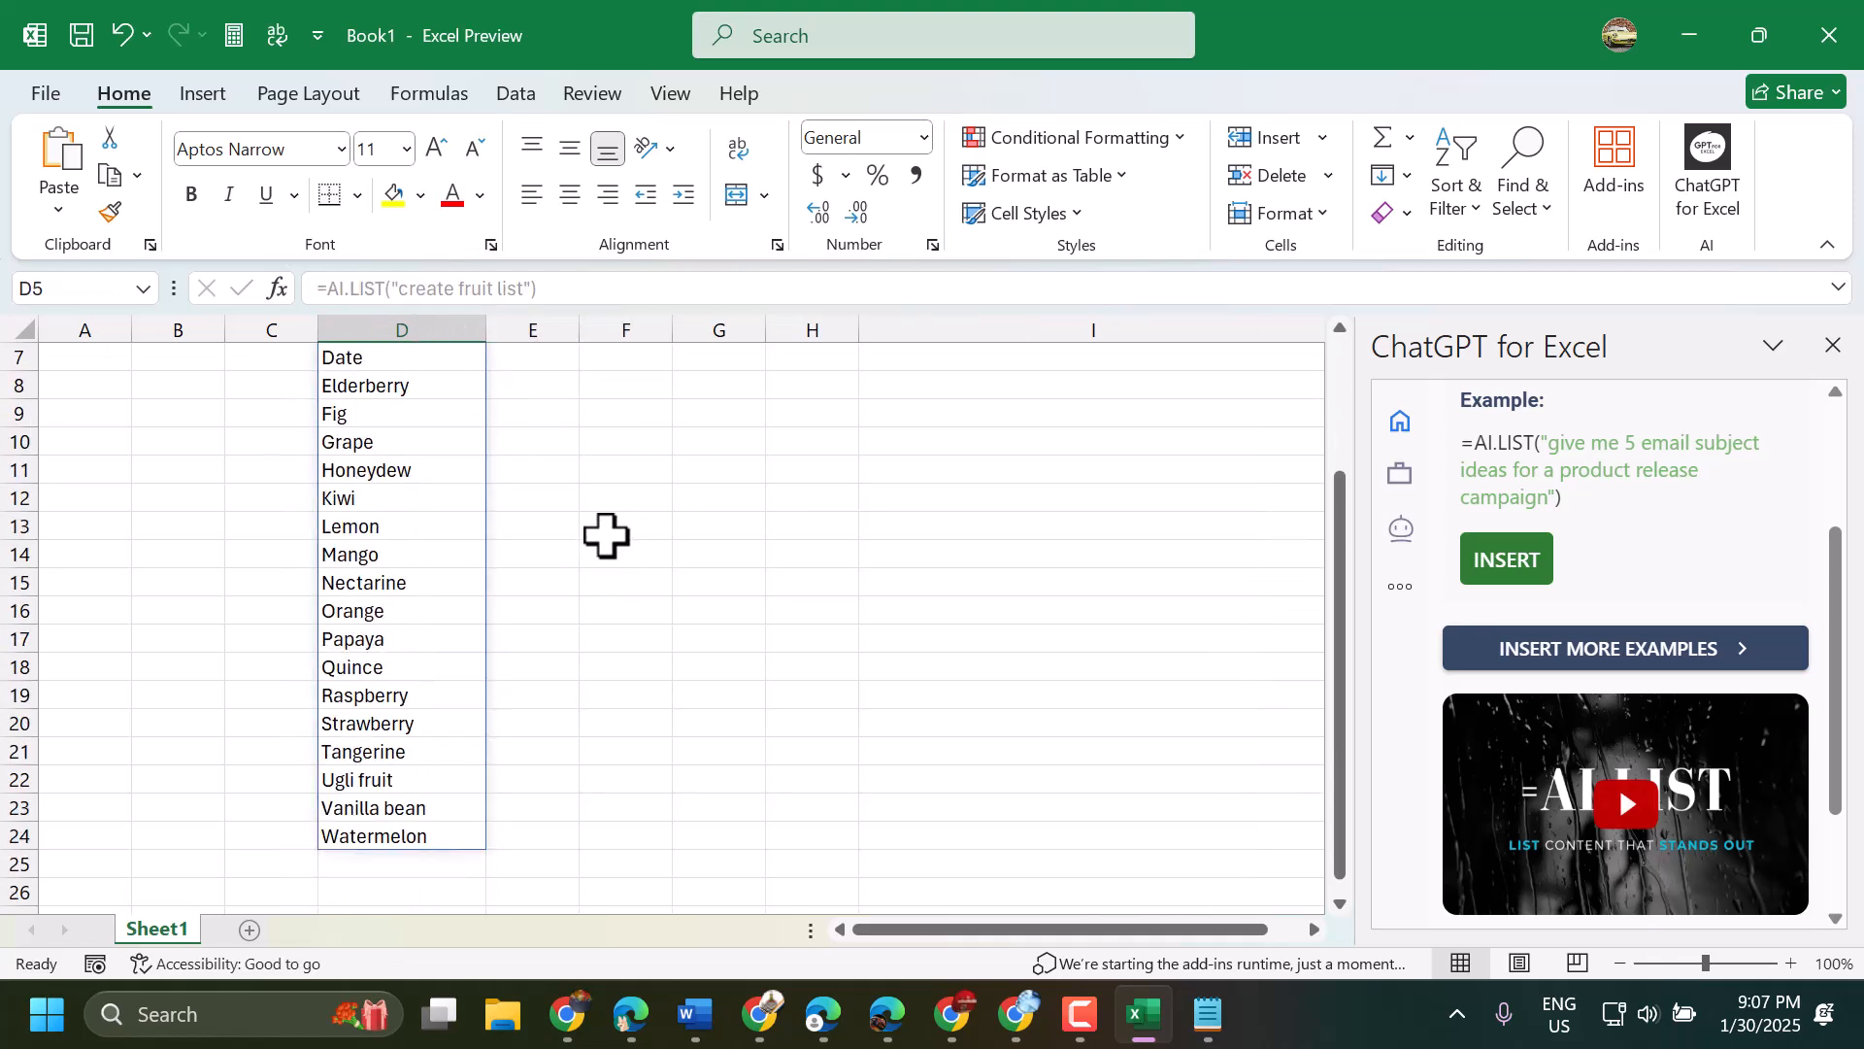
left_click_drag(358, 357, 369, 920)
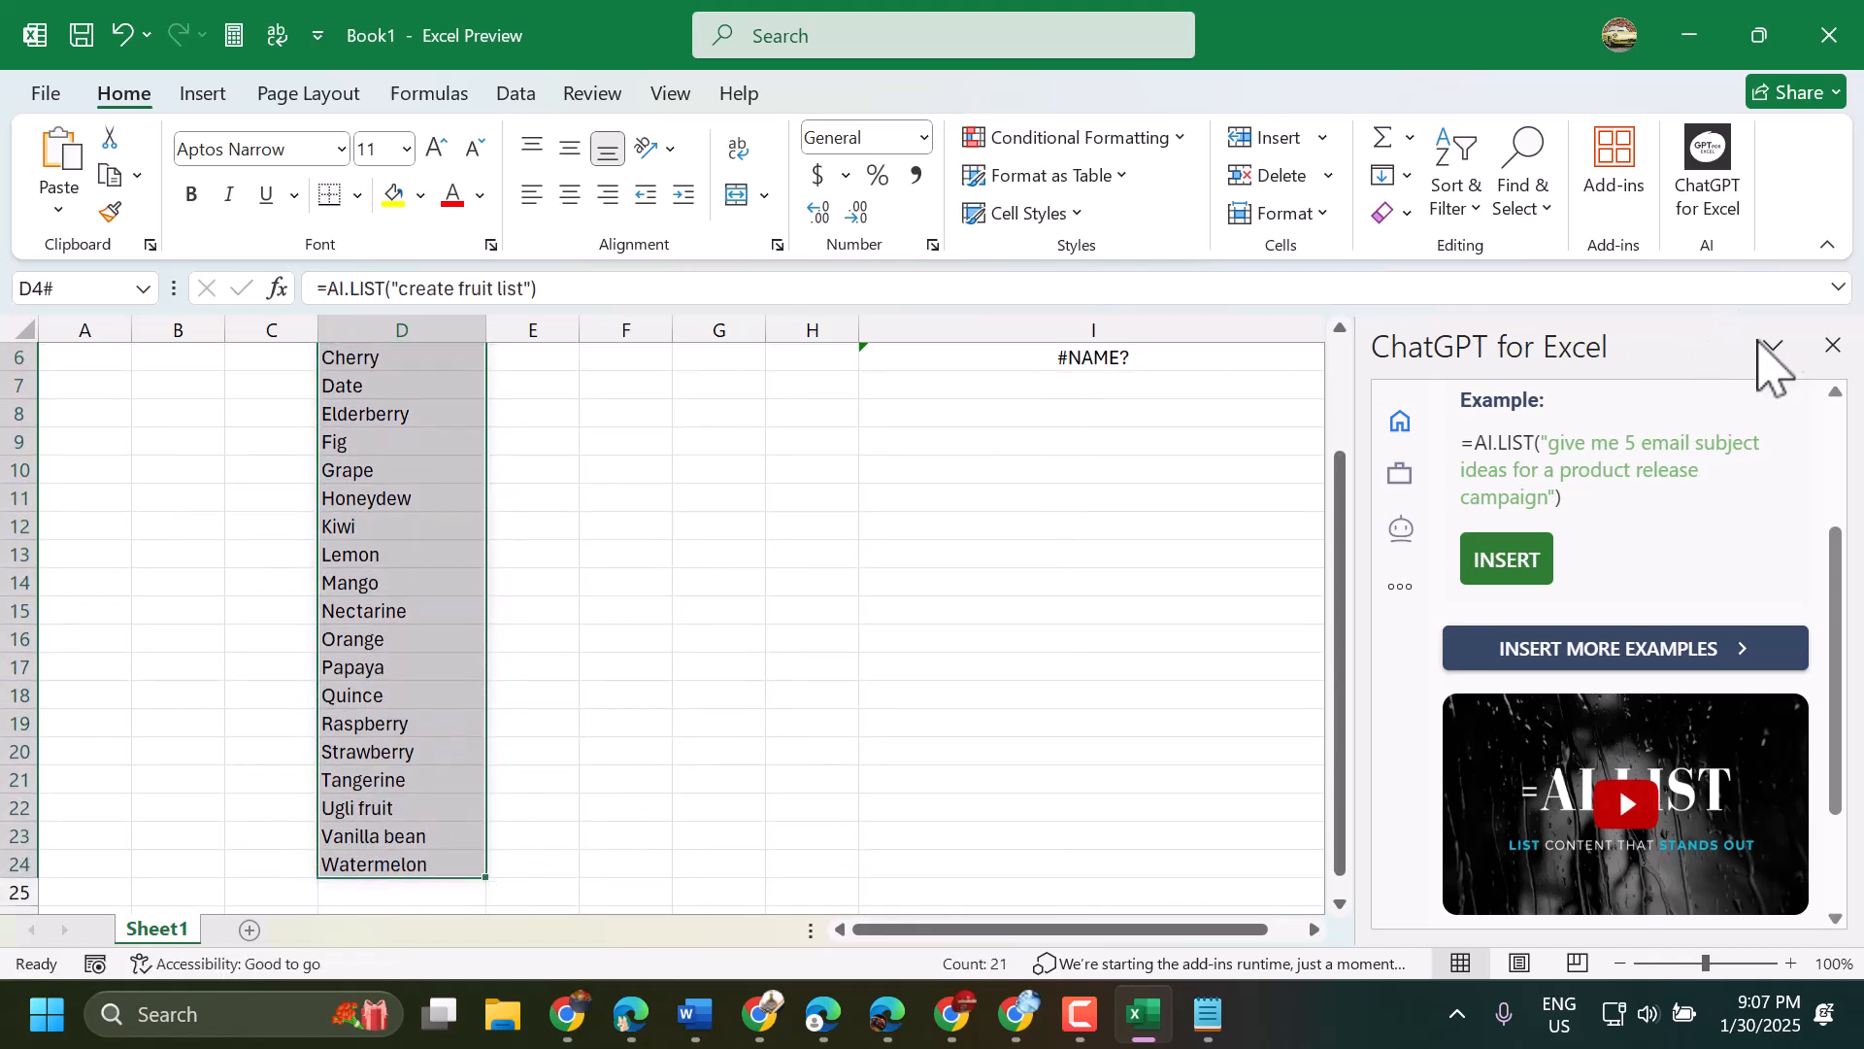
- Start removing the ChatGPT for Excel add-in from this device
left_click(1706, 204)
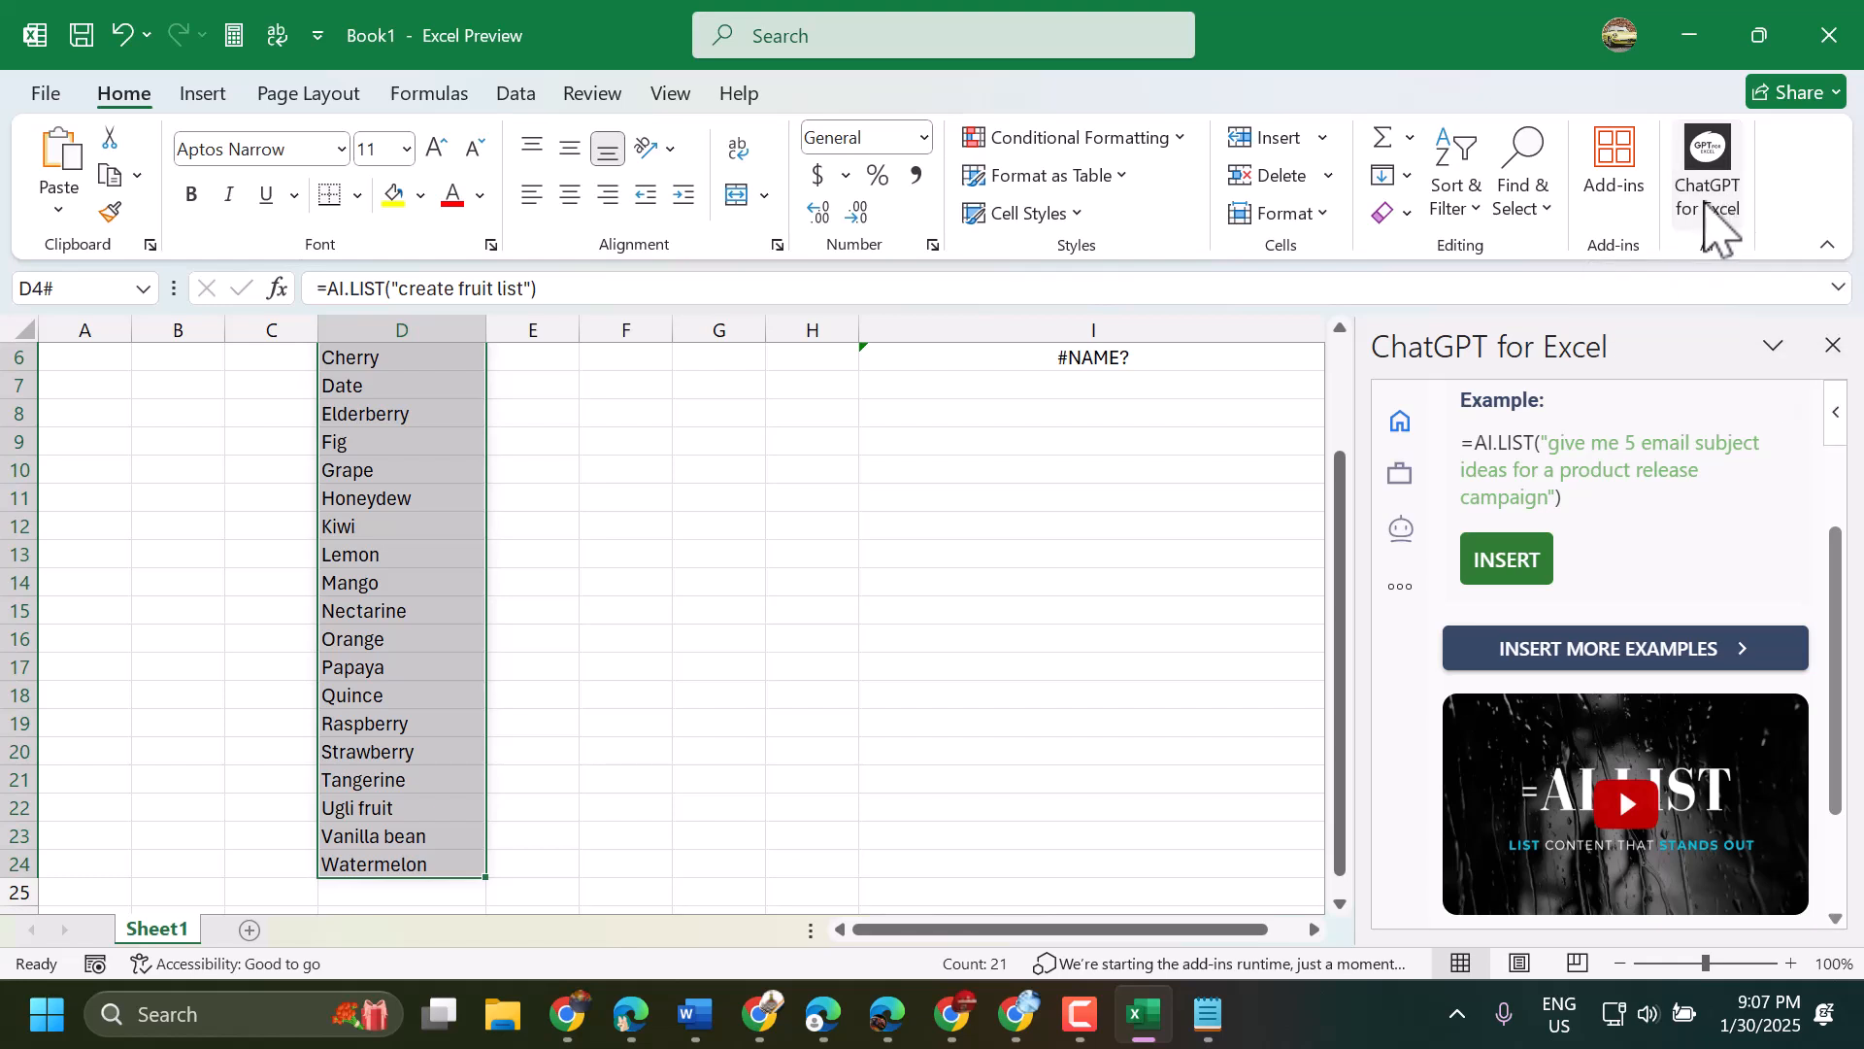
right_click(1707, 204)
left_click(1514, 359)
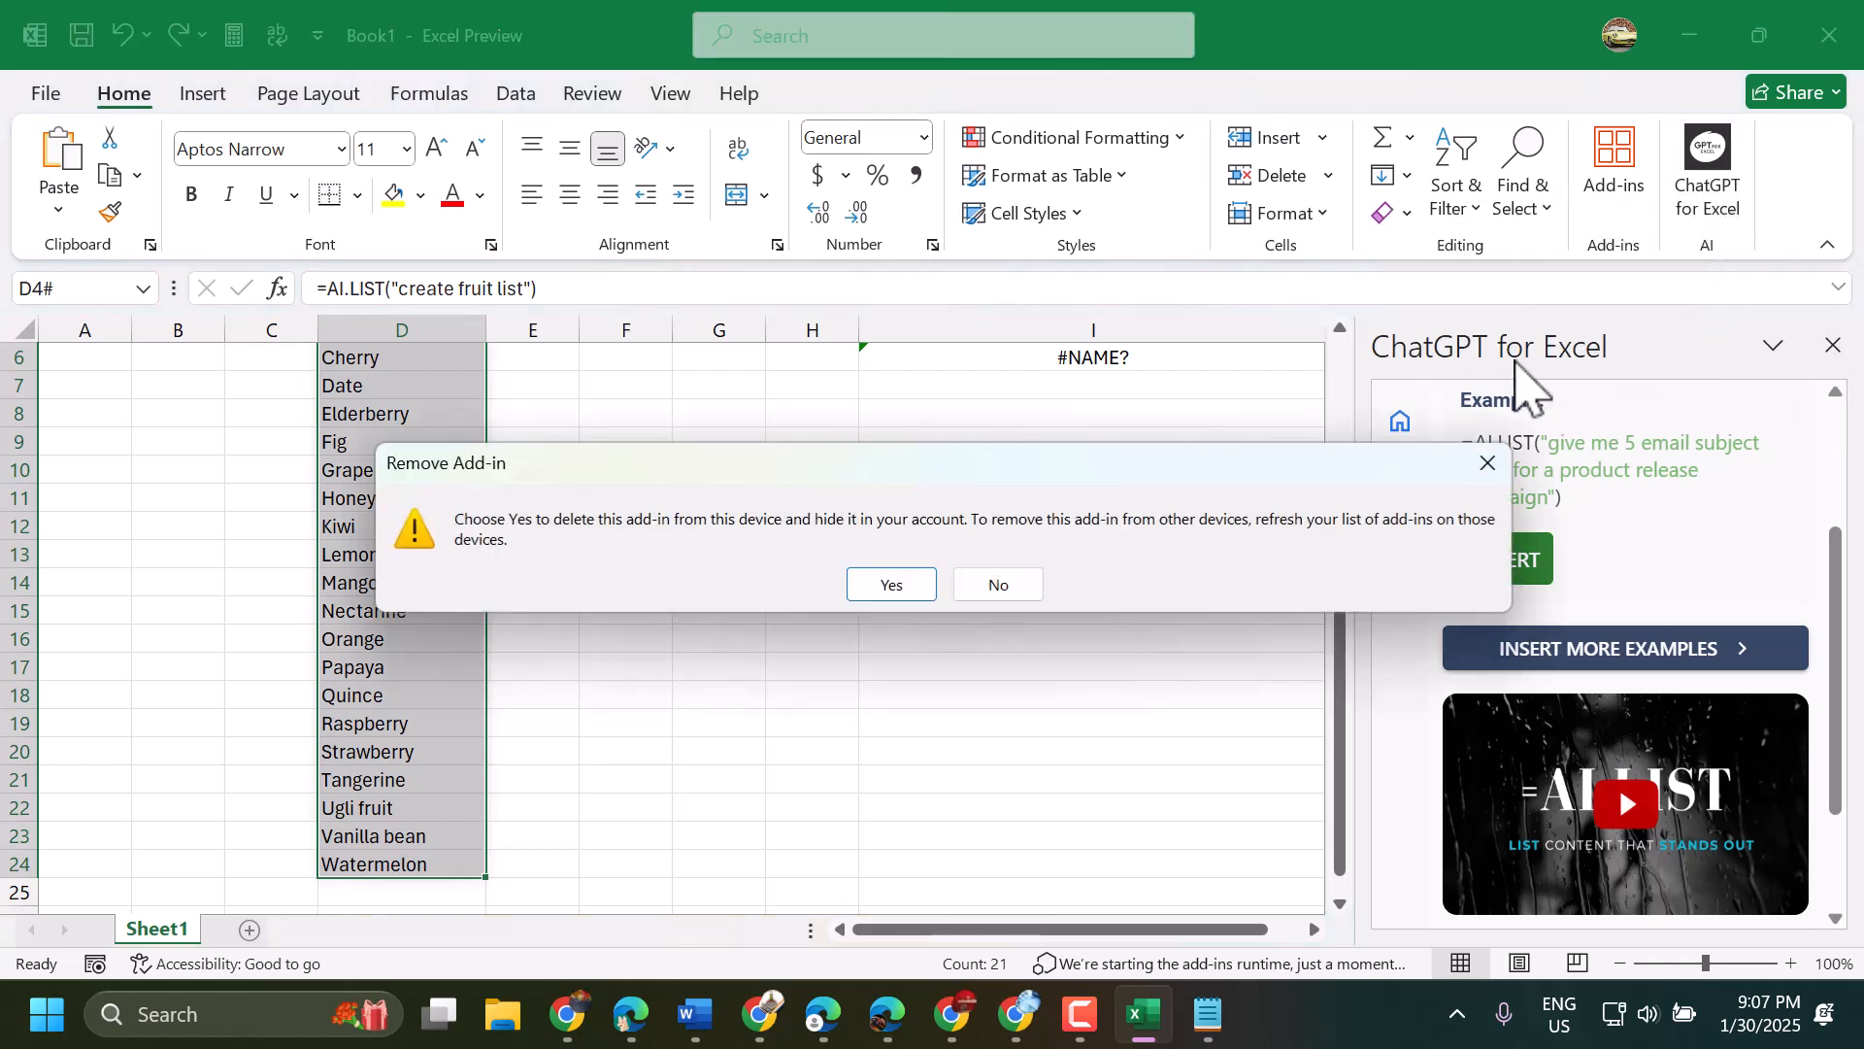